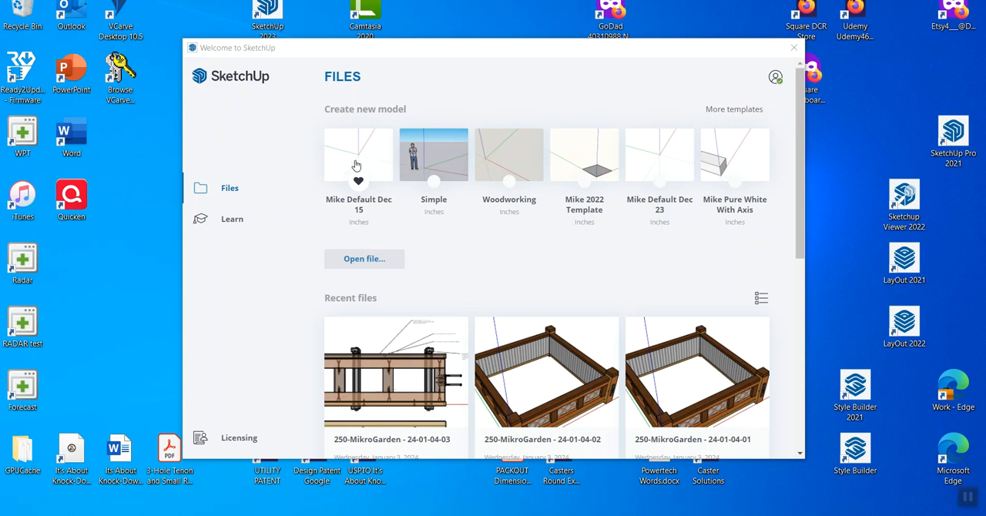
Step: Create a new model from the first template, Default Dec 15 in inches, and display its in-model styles
left_click(355, 160)
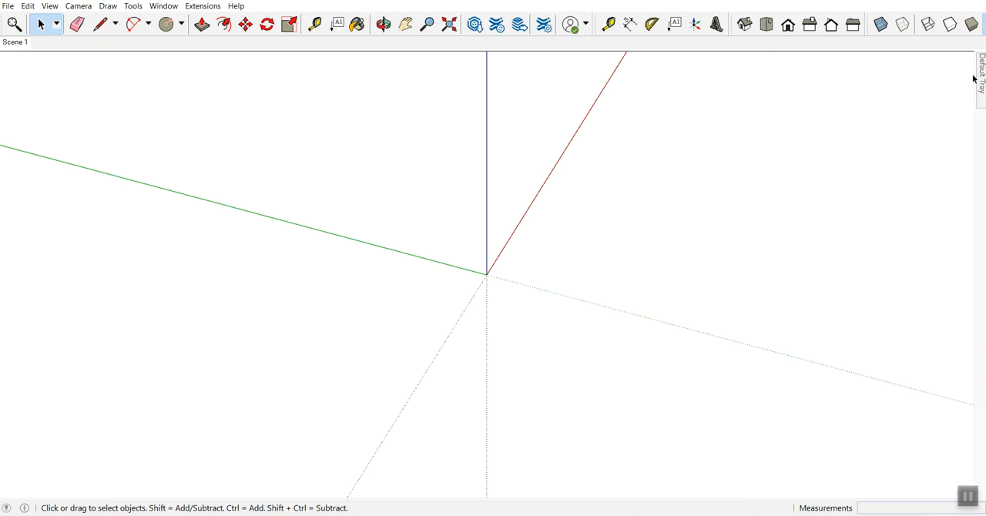
mouse_move(982, 76)
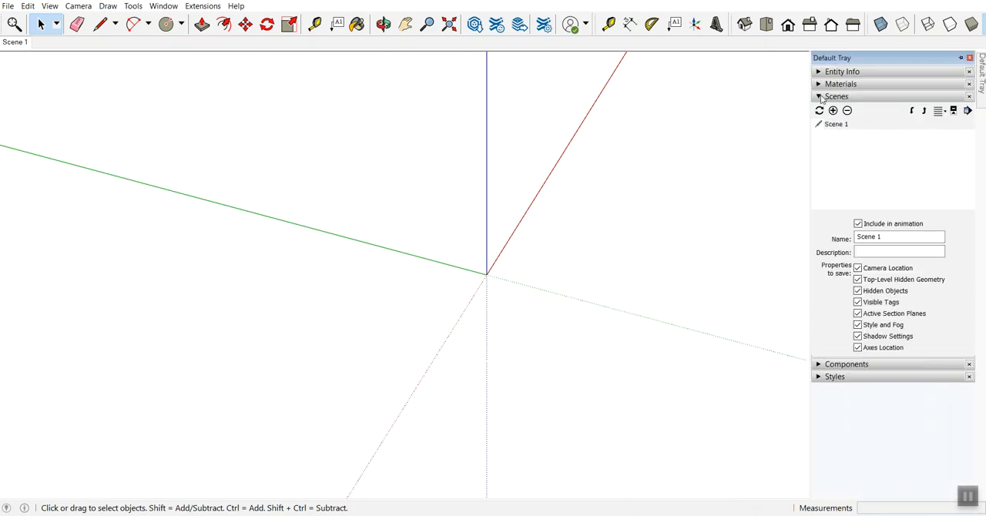
left_click(820, 97)
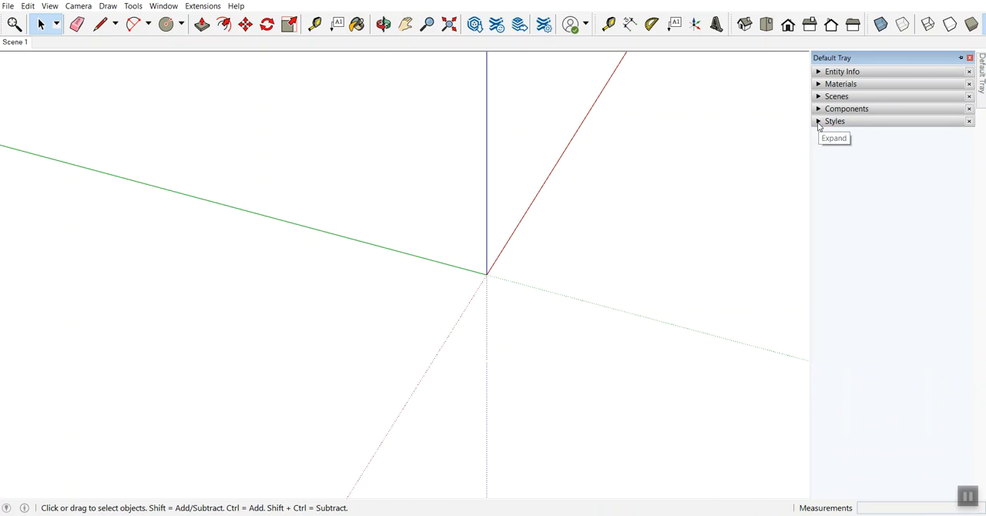
left_click(819, 122)
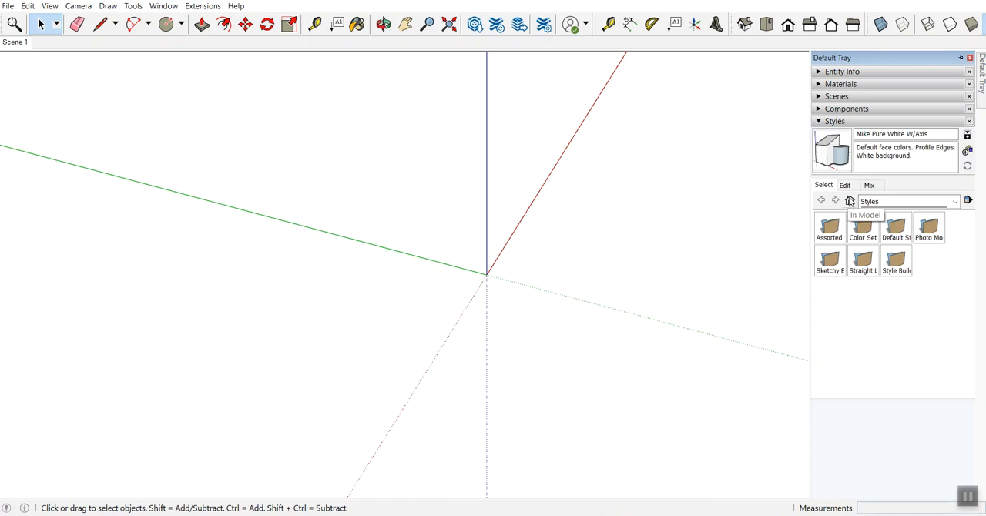
left_click(850, 201)
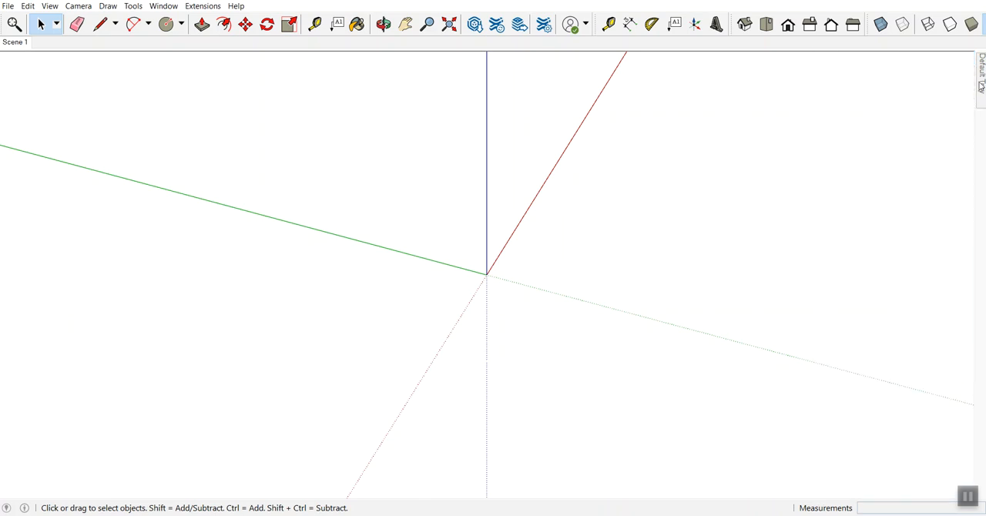
mouse_move(979, 86)
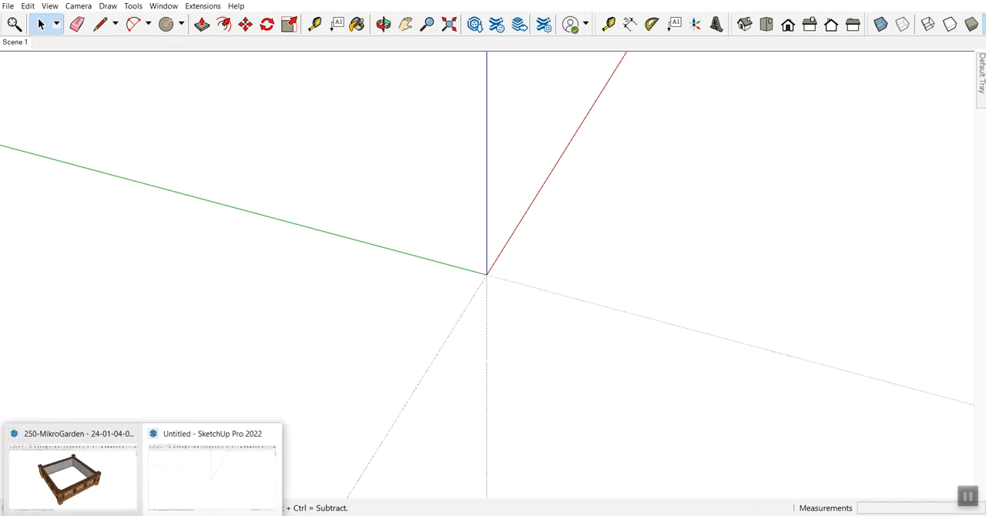
Step: Switch to the 250-MikroGarden model, show the 4-Posts scene and examine the front post's hidden details in X-ray
left_click(94, 491)
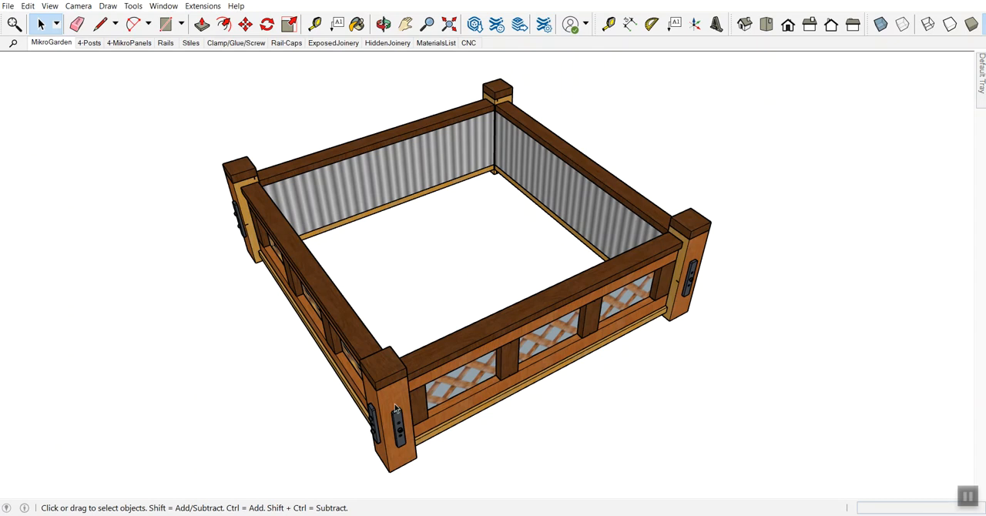
left_click(89, 42)
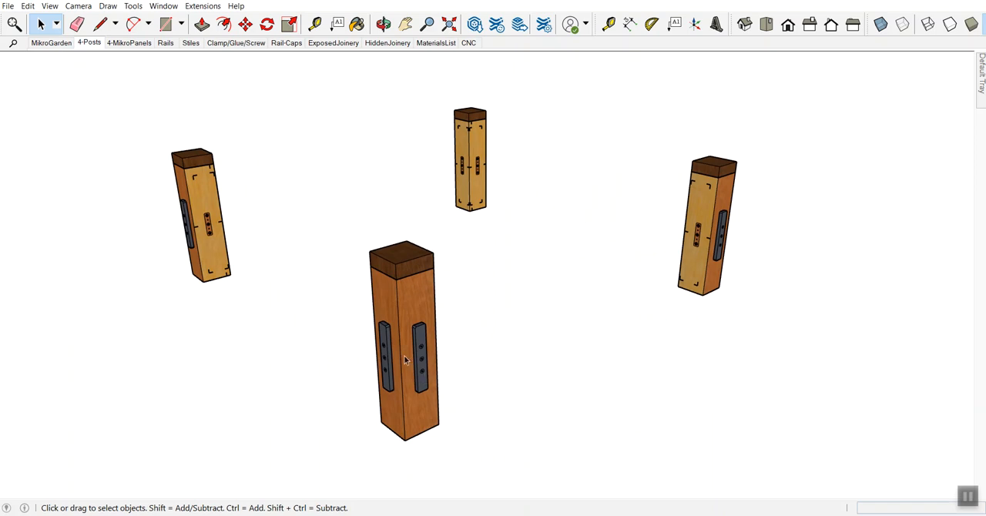
left_click(880, 24)
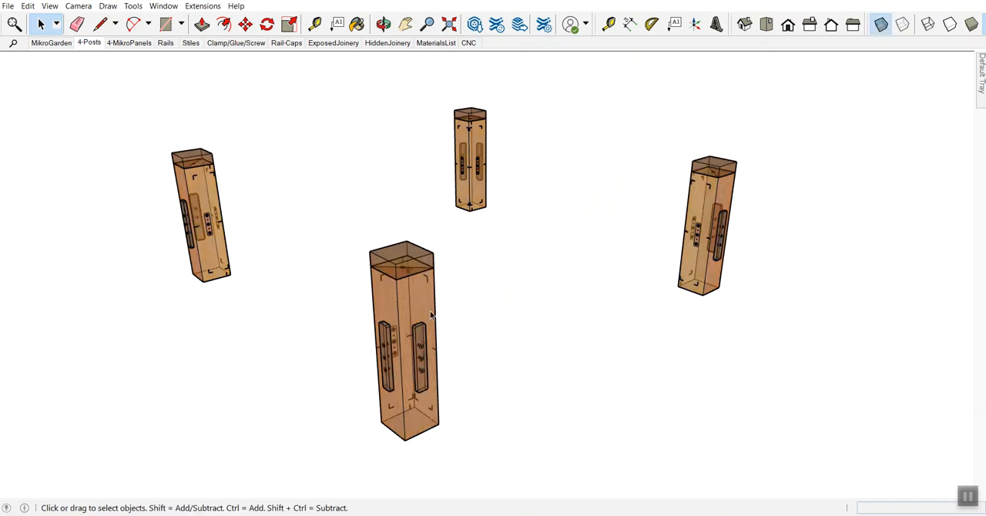
key("z")
left_click_drag(420, 348, 401, 300)
middle_click_drag(363, 326, 535, 156, "shift")
middle_click_drag(449, 162, 419, 243)
left_click(420, 245)
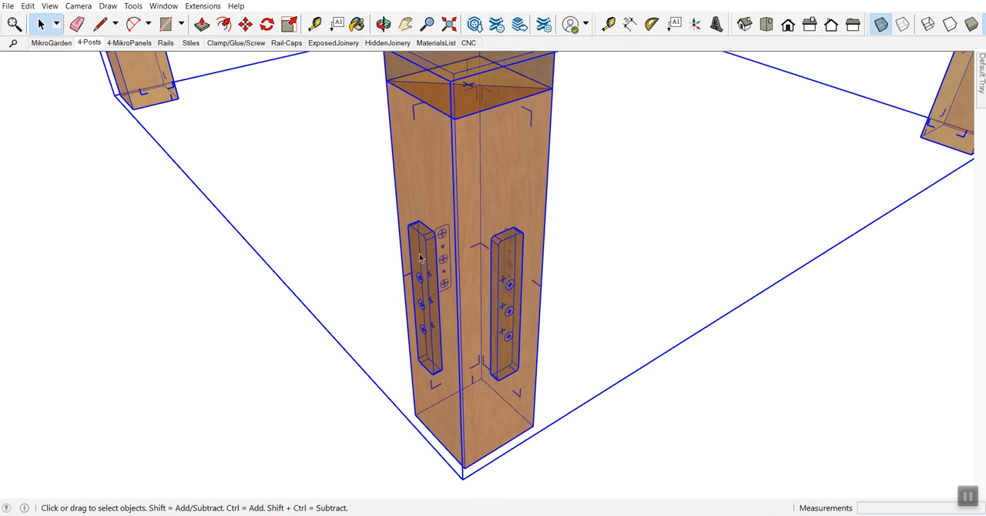
left_click(880, 24)
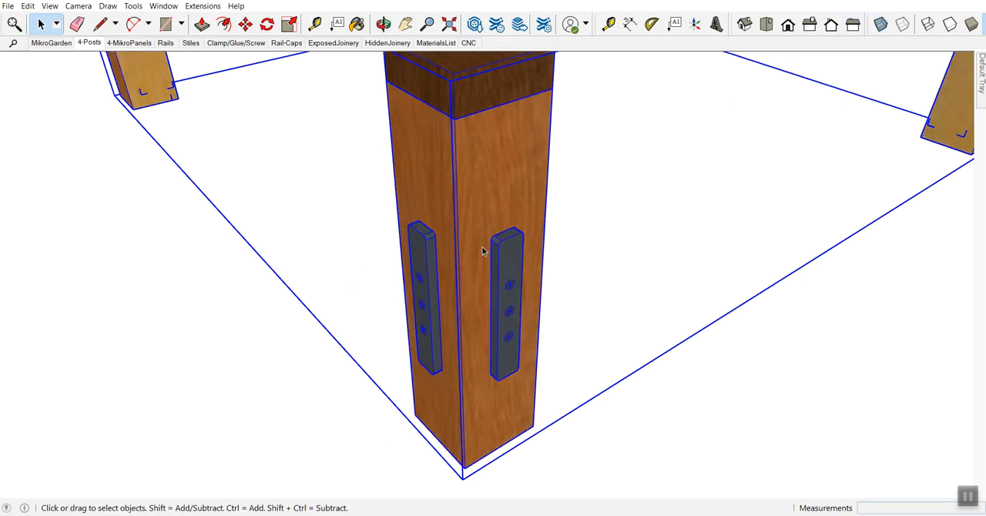
Step: Open the nested post groups to inspect the front post's handle block, and return to the posts group level
double_click(501, 271)
double_click(501, 271)
double_click(501, 271)
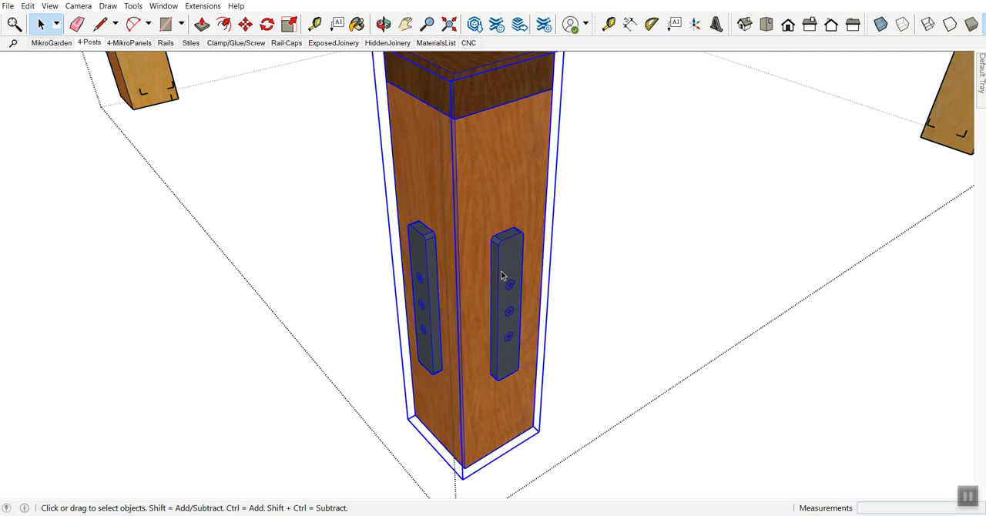
left_click(502, 273)
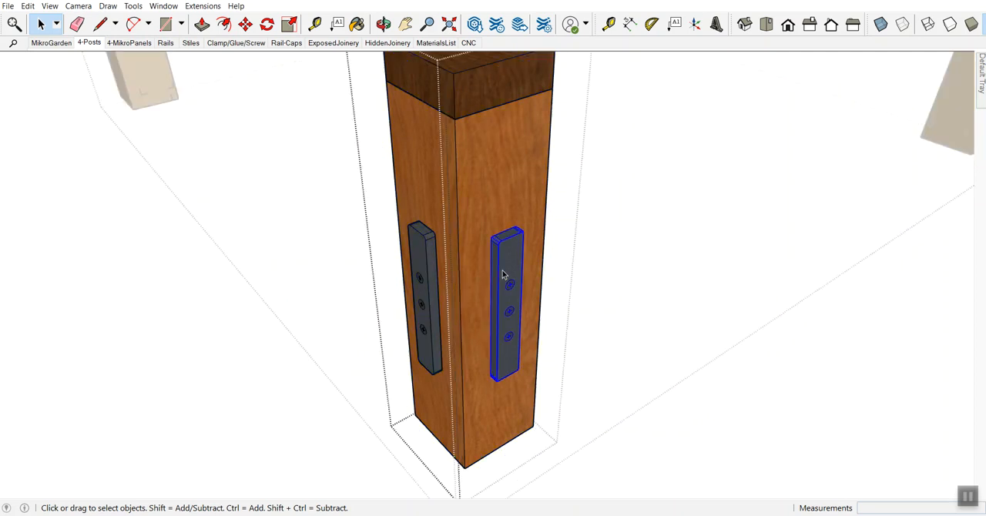
left_click(205, 370)
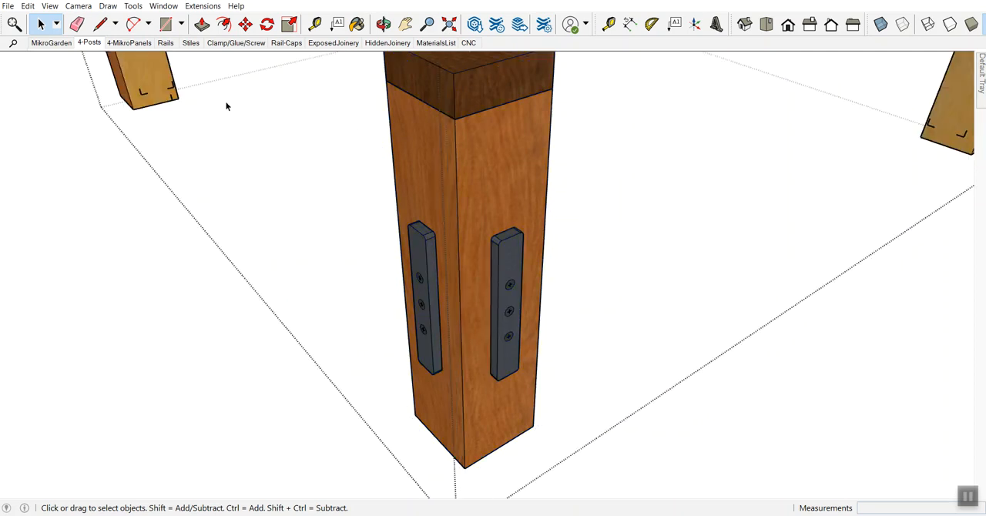
Step: Dimension the width and depth of the front post's bottom face
left_click(488, 161)
middle_click_drag(488, 161, 453, 205, "shift")
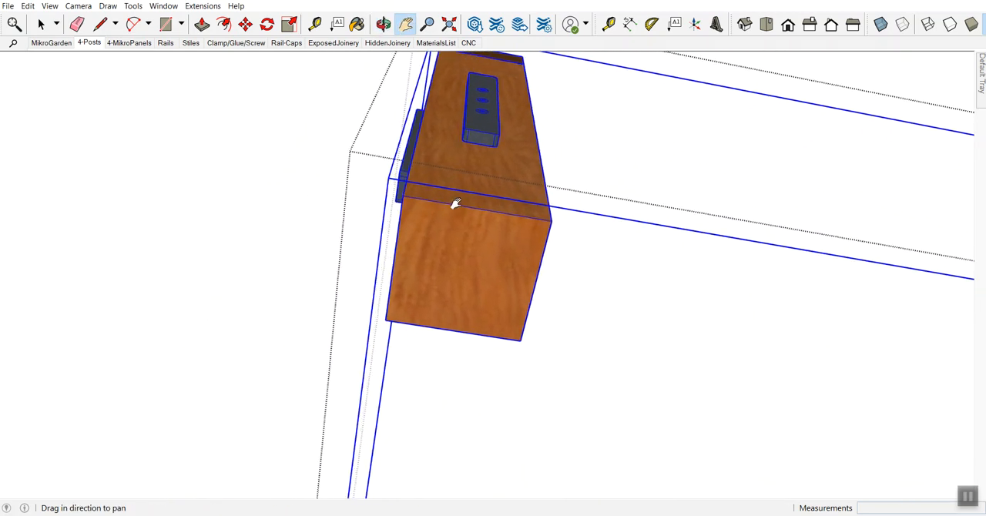
left_click(628, 25)
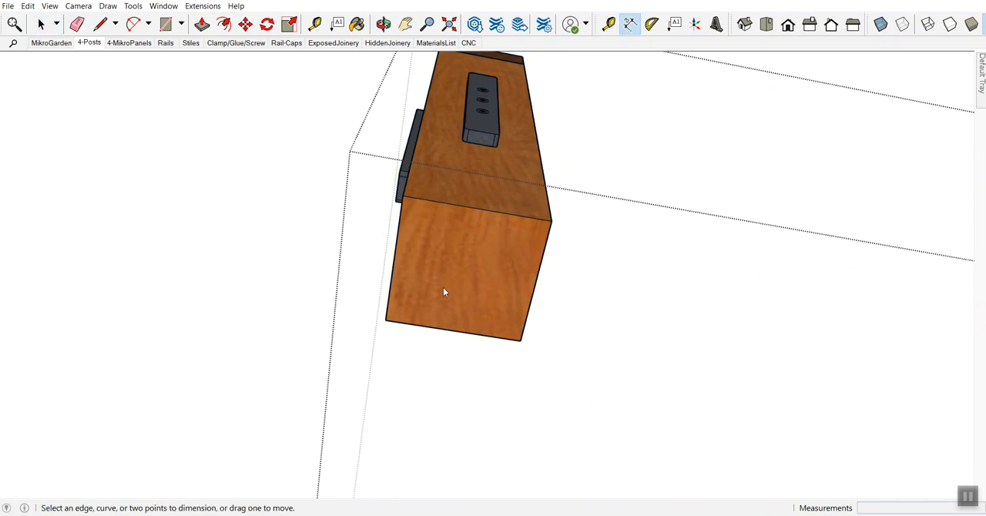
left_click(386, 320)
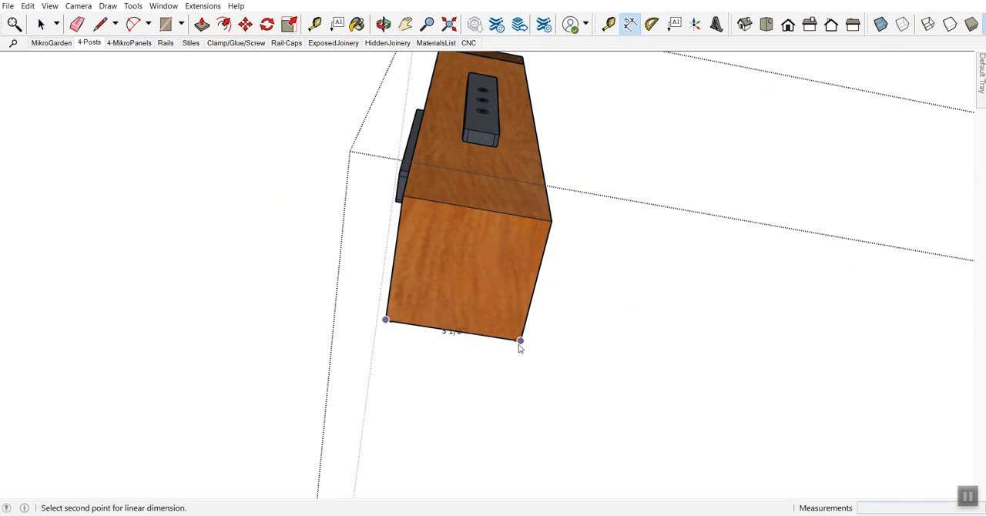
left_click(521, 340)
left_click(512, 374)
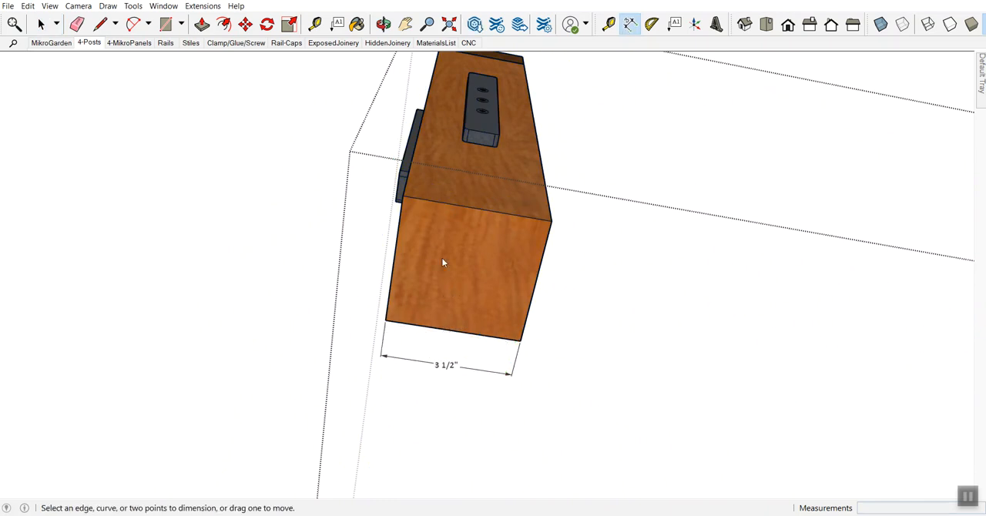
left_click(550, 221)
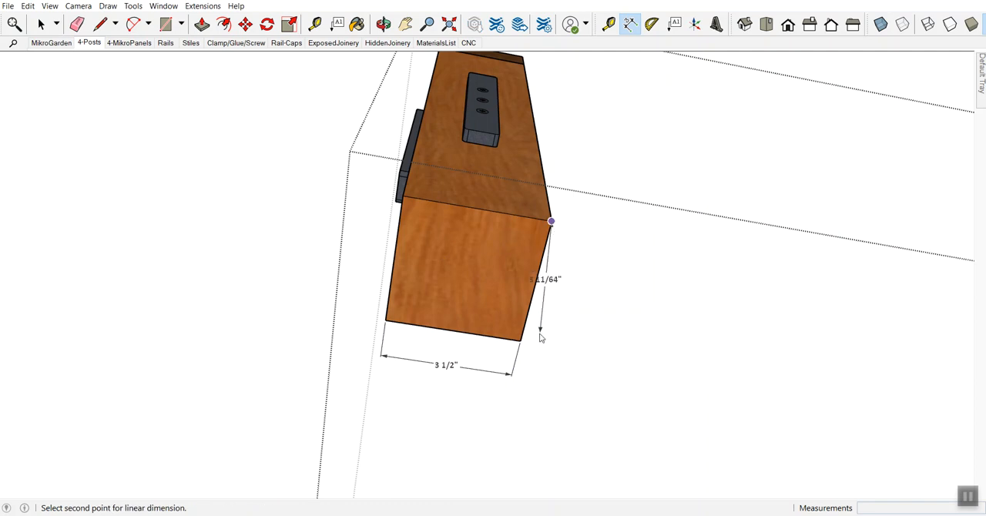
left_click(521, 341)
left_click(577, 359)
key("space")
Step: Dimension the front post's length from the underside of the cap to the bottom end, aligned with the depth dimension
mouse_move(579, 352)
middle_mouse_down()
mouse_move(516, 238)
mouse_move(522, 130)
mouse_move(462, 216)
middle_mouse_up()
key("shift")
left_click(630, 24)
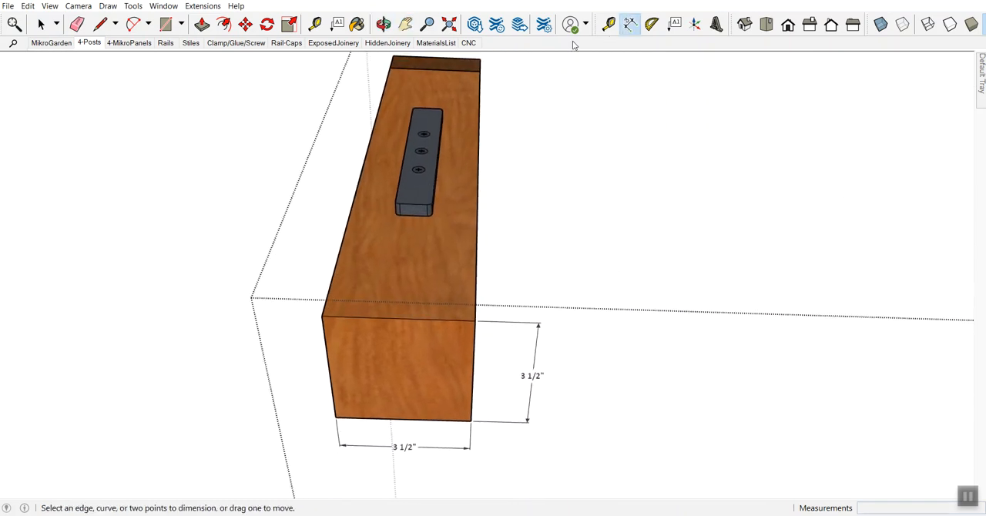
left_click(479, 71)
left_click(479, 321)
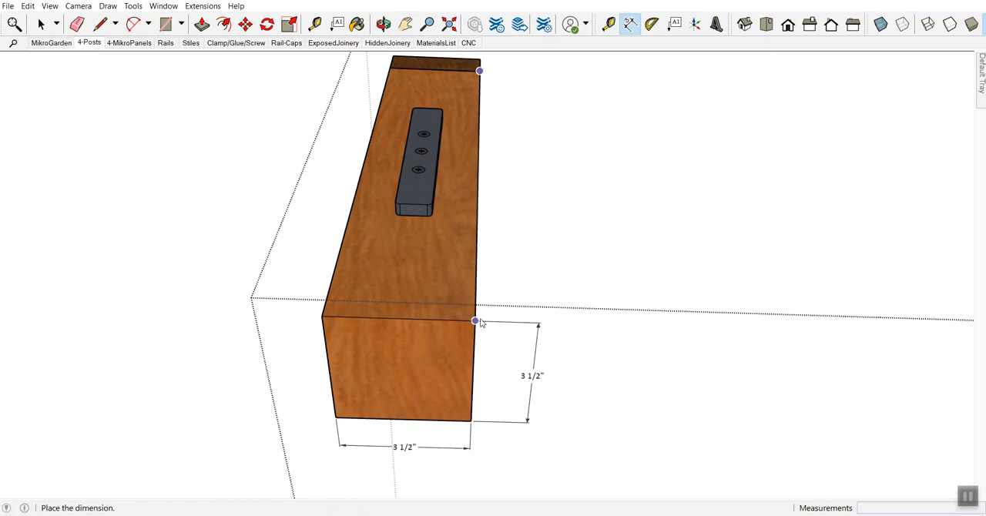
left_click(539, 328)
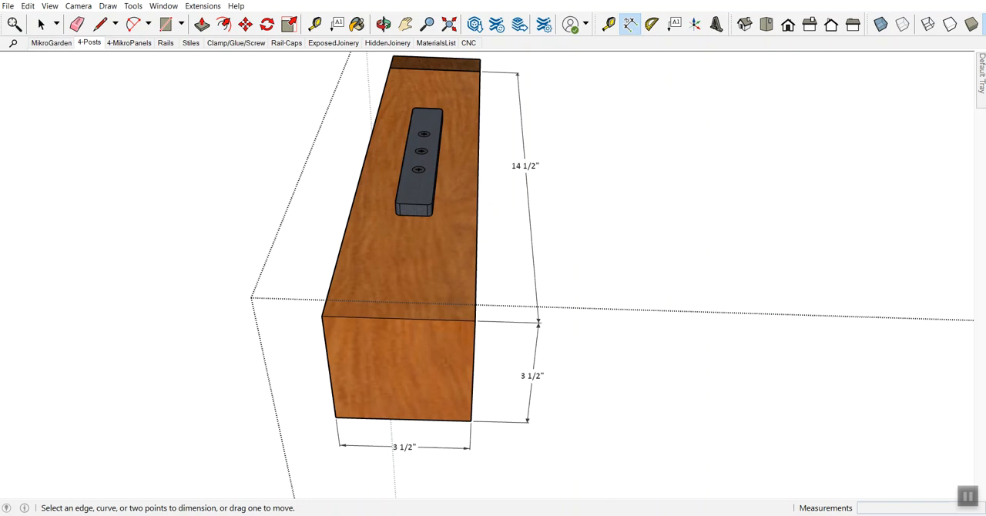
Step: Switch back to the untitled model and place a guide line directly along the green axis with the Tape Measure
left_click(207, 478)
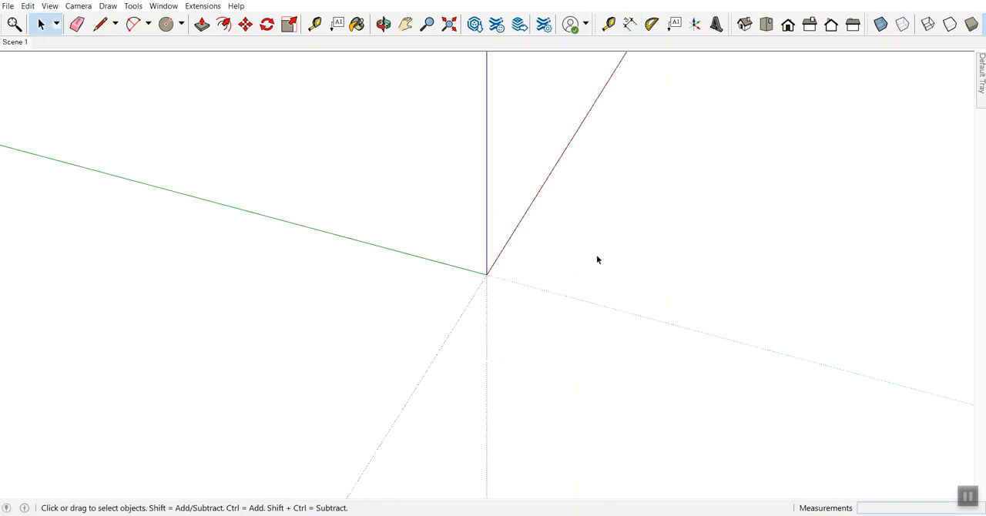
key("z")
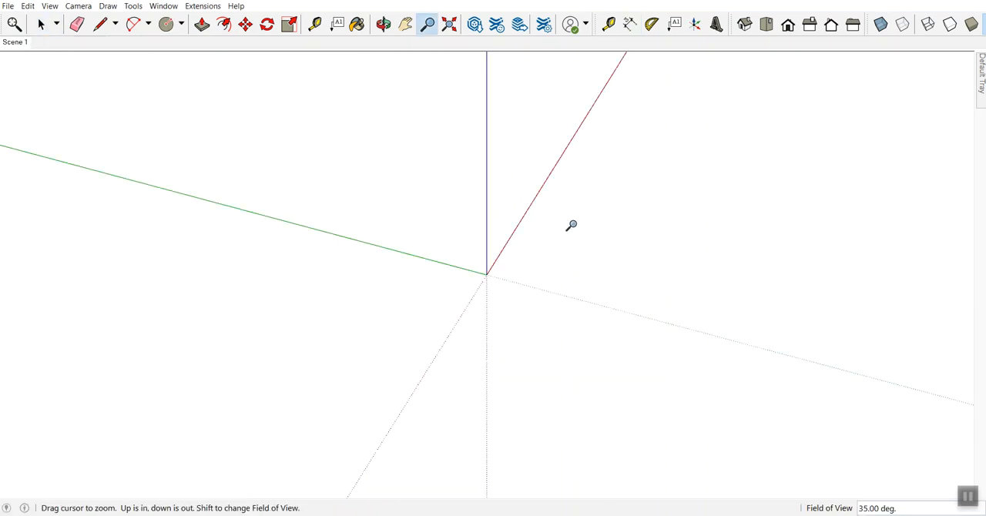
key("space")
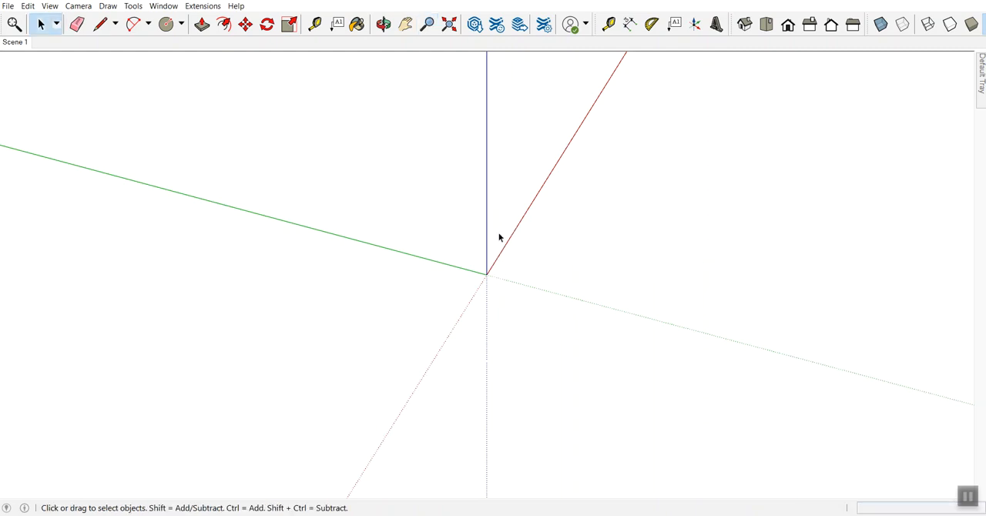
key("t")
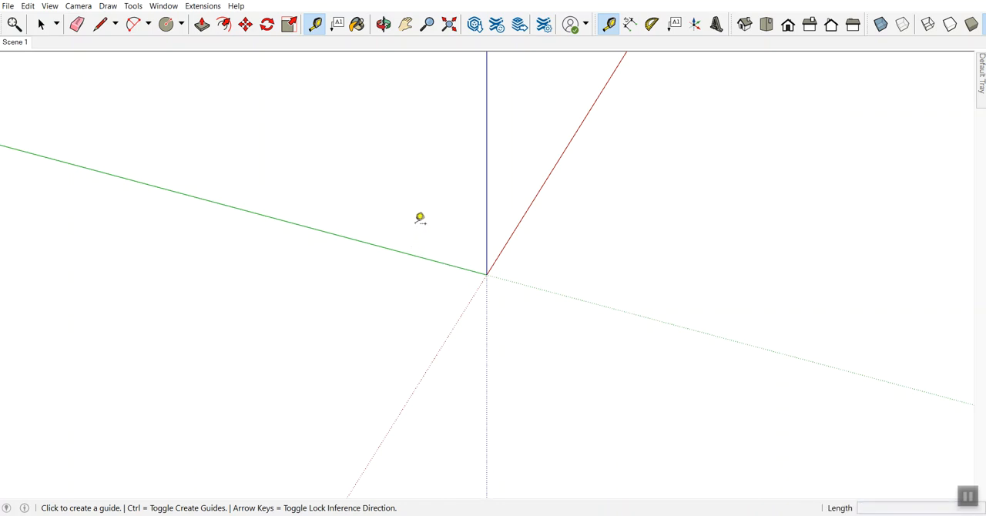
left_click(409, 253)
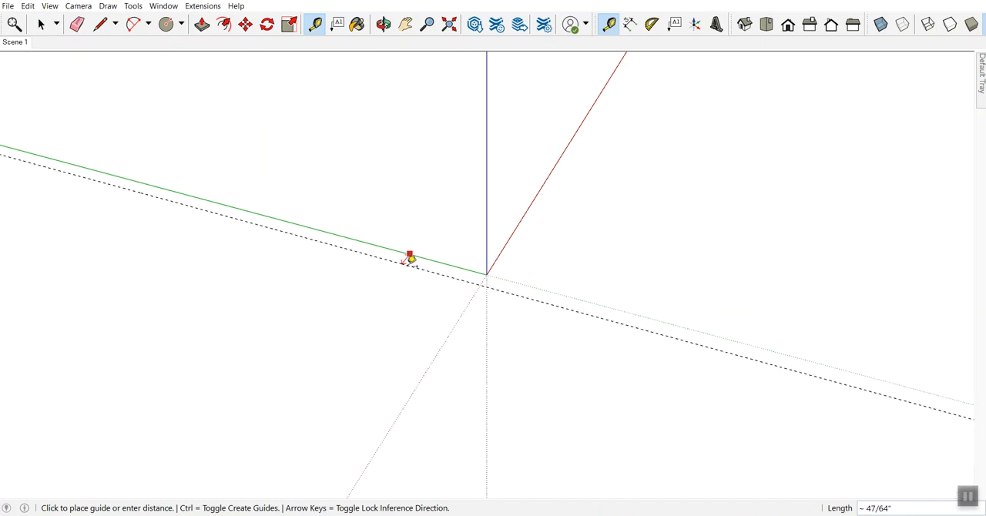
left_click(418, 250)
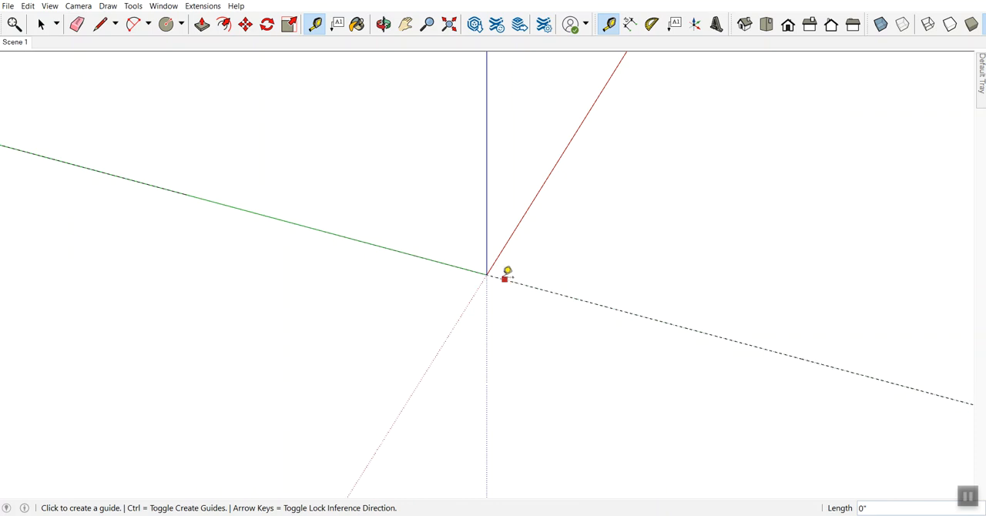
Step: Place a second Tape Measure guide line directly along the red axis
key("z")
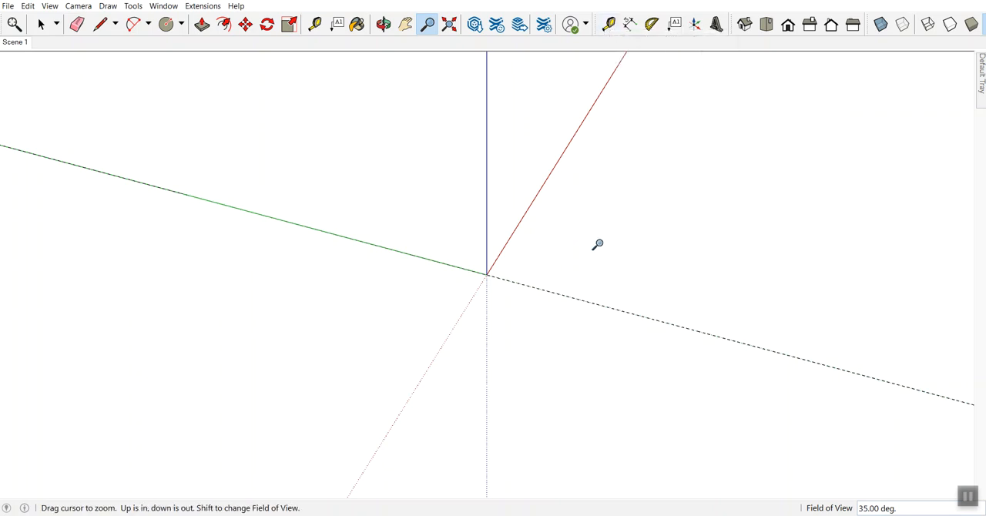
key("t")
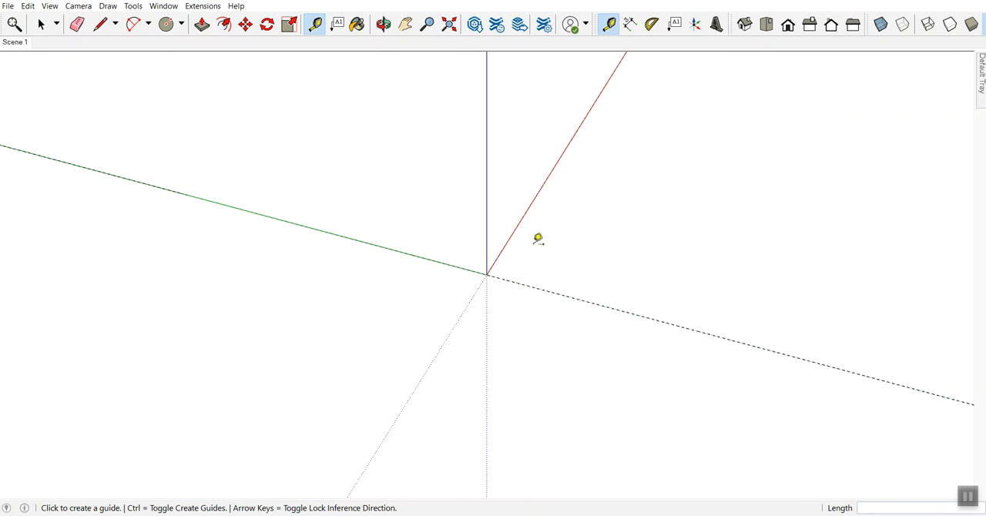
left_click(544, 185)
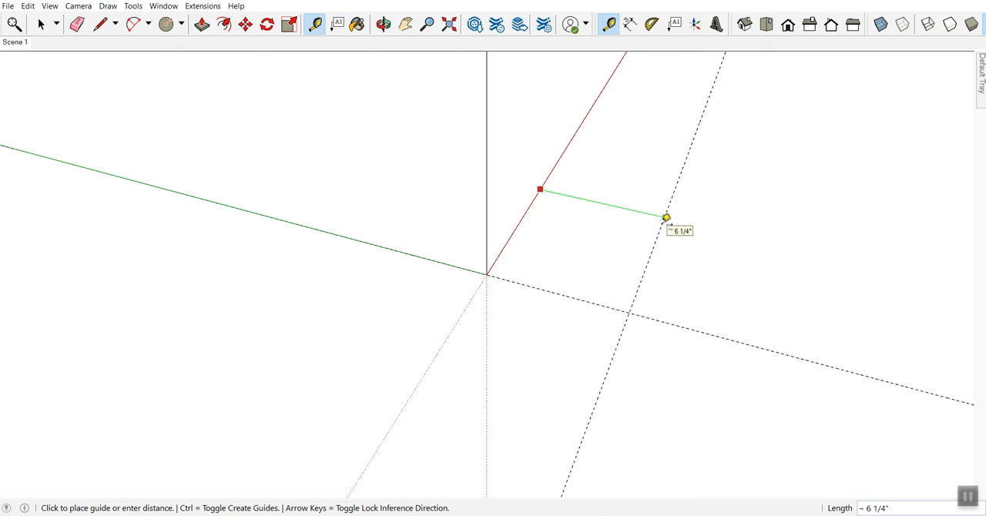
left_click(544, 184)
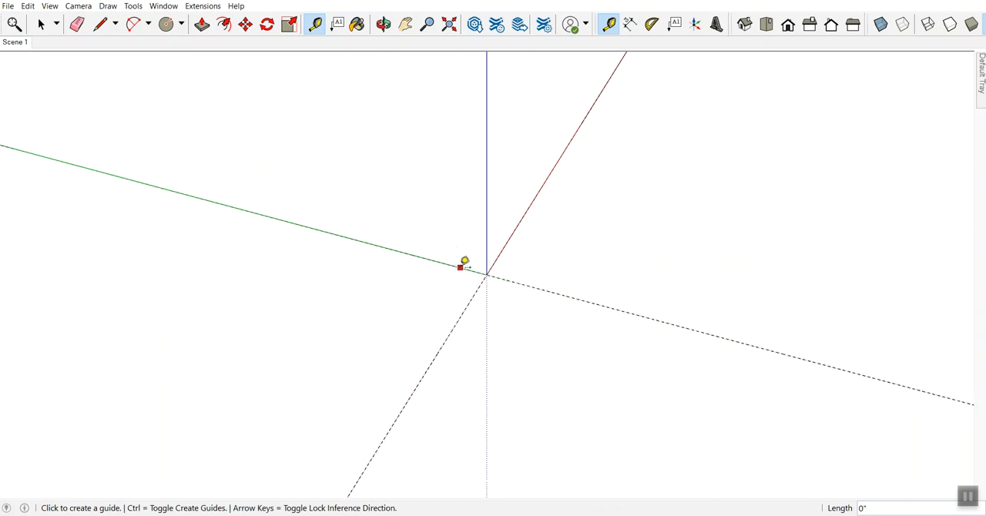
Step: Draw a 3 1/2" by 3 1/2" rectangle on the ground plane with its first corner at the origin
left_click(182, 25)
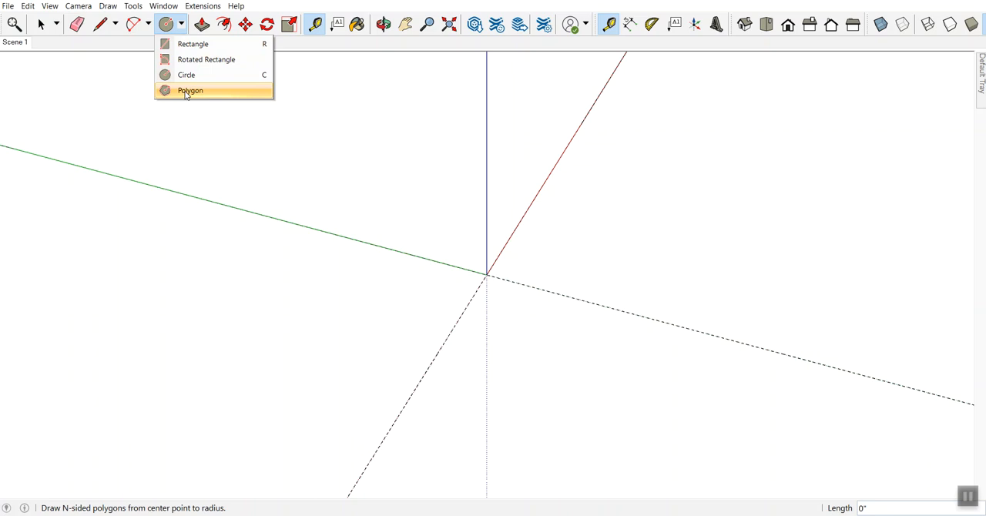
left_click(185, 46)
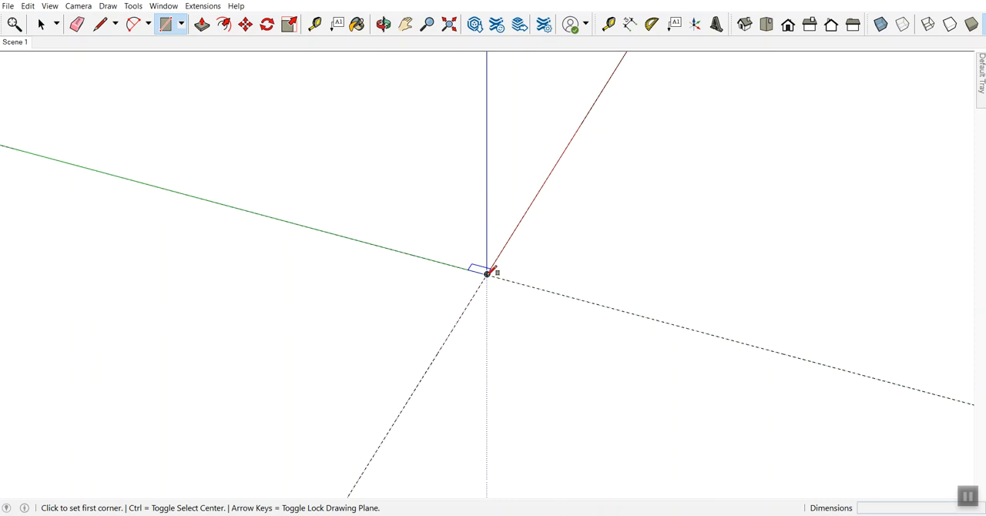
left_click(486, 273)
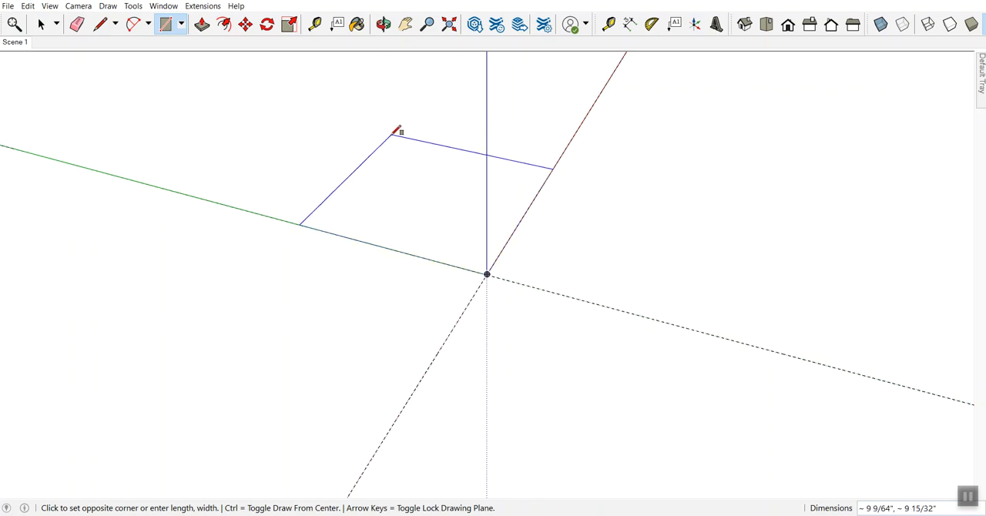
left_click(257, 136)
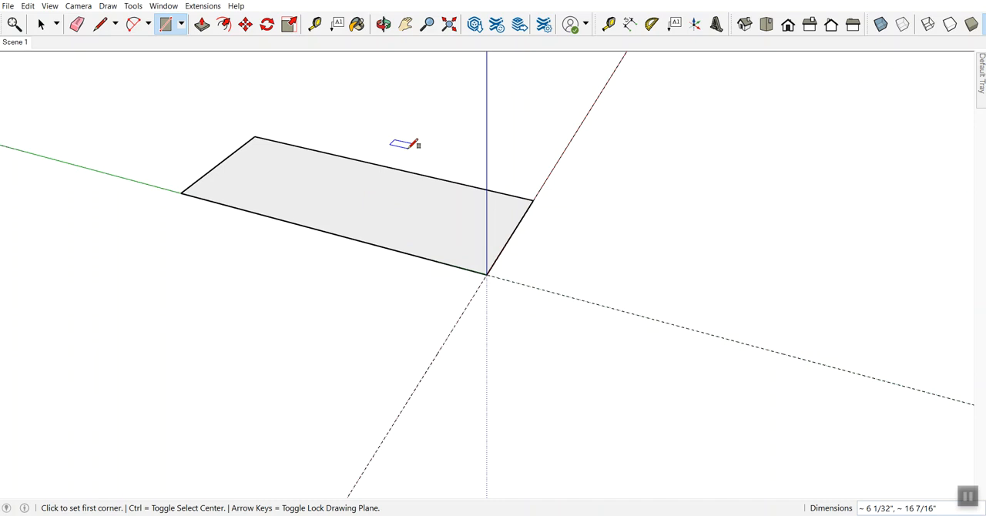
type("3 1/2,3 1/2")
key("Return")
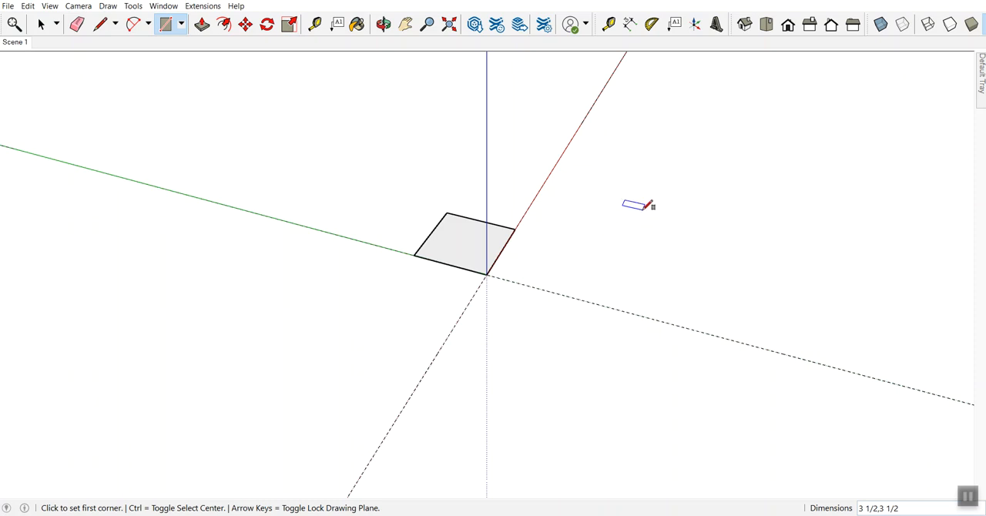
key("space")
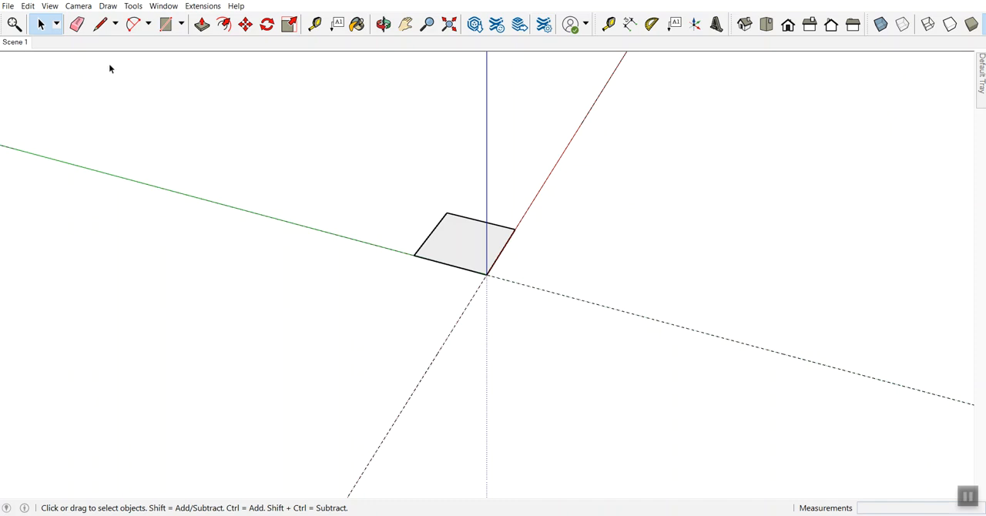
left_click(42, 25)
left_click_drag(331, 117, 645, 366)
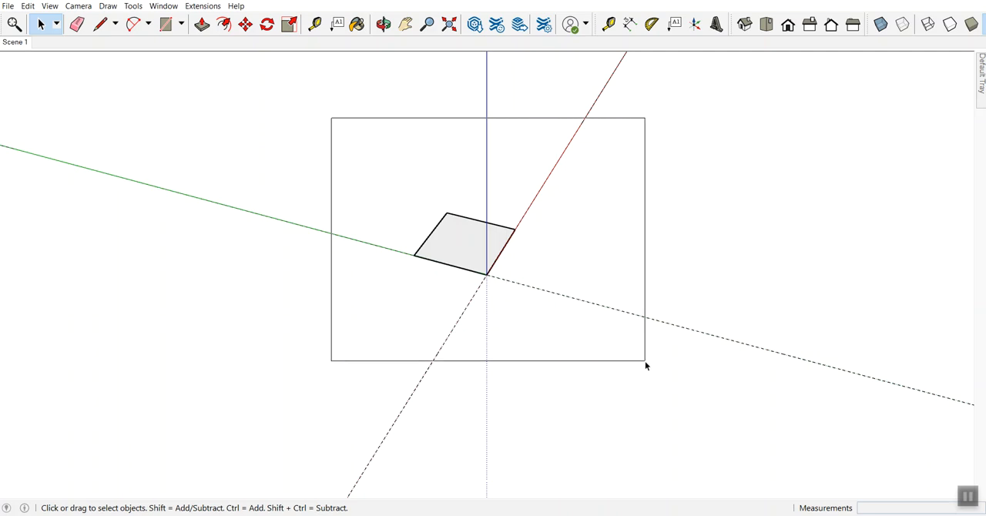
left_click_drag(646, 366, 645, 364)
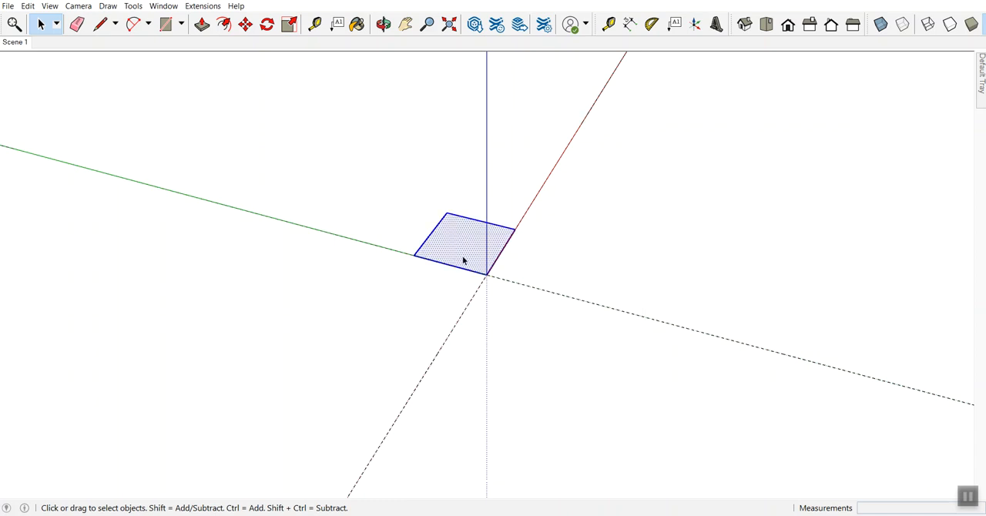
left_click(622, 251)
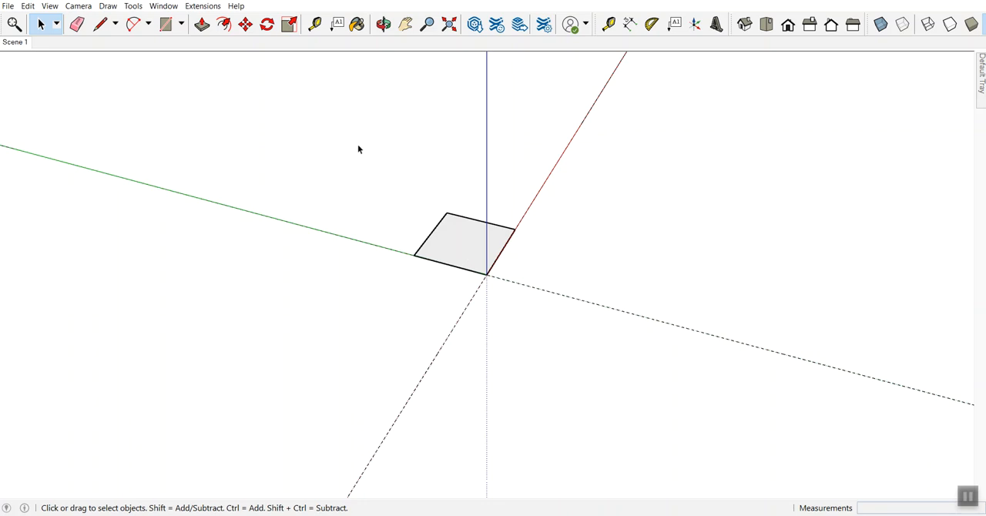
Step: Select the square's face and edges and make them a component named "POST-14.5 - 3 1/2" x 3 1/2" x 14 1/2""
left_click_drag(354, 133, 613, 348)
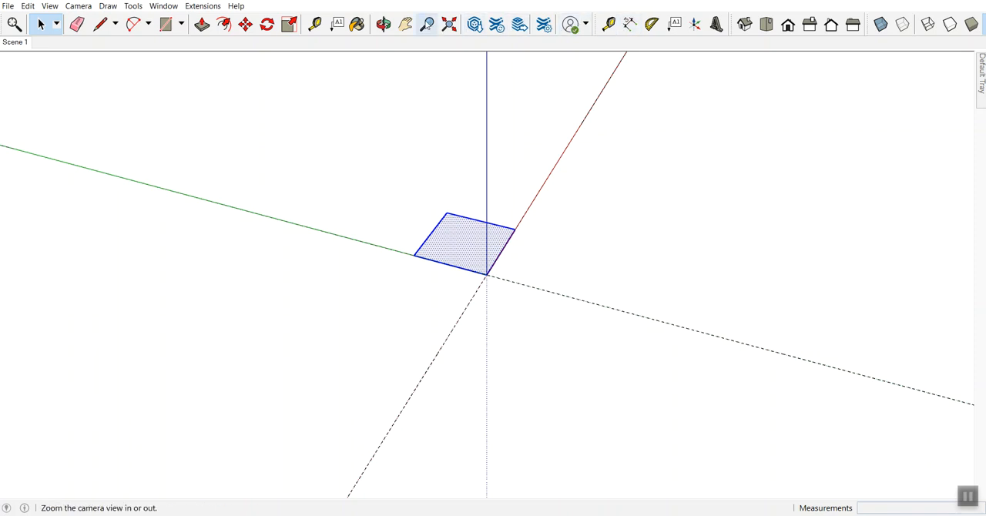
left_click(428, 23)
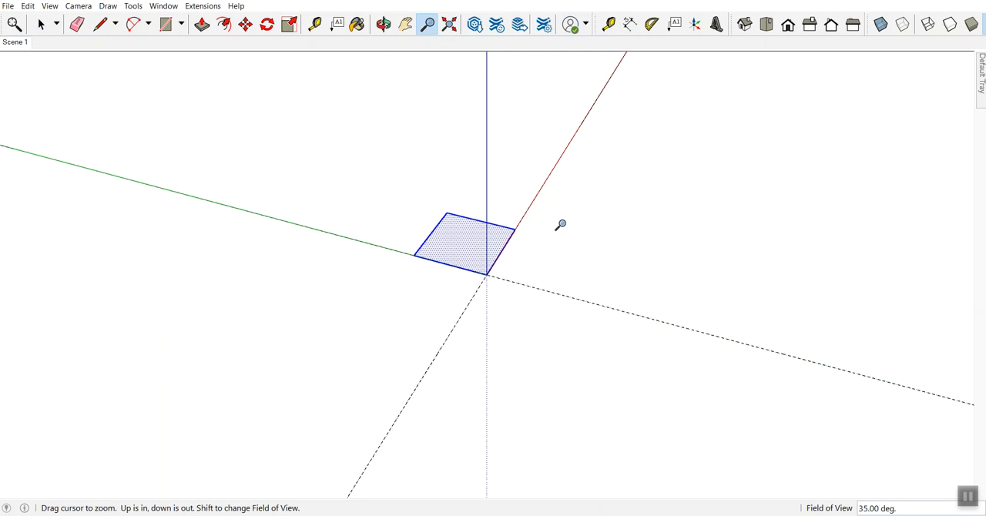
left_click_drag(586, 286, 583, 187)
left_click_drag(544, 293, 567, 159)
left_click_drag(556, 217, 607, 200)
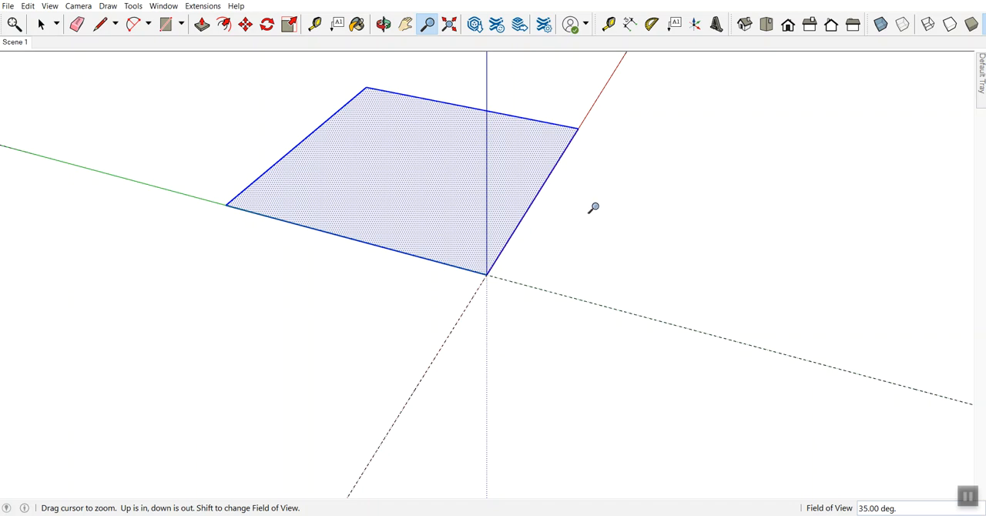
left_click(41, 25)
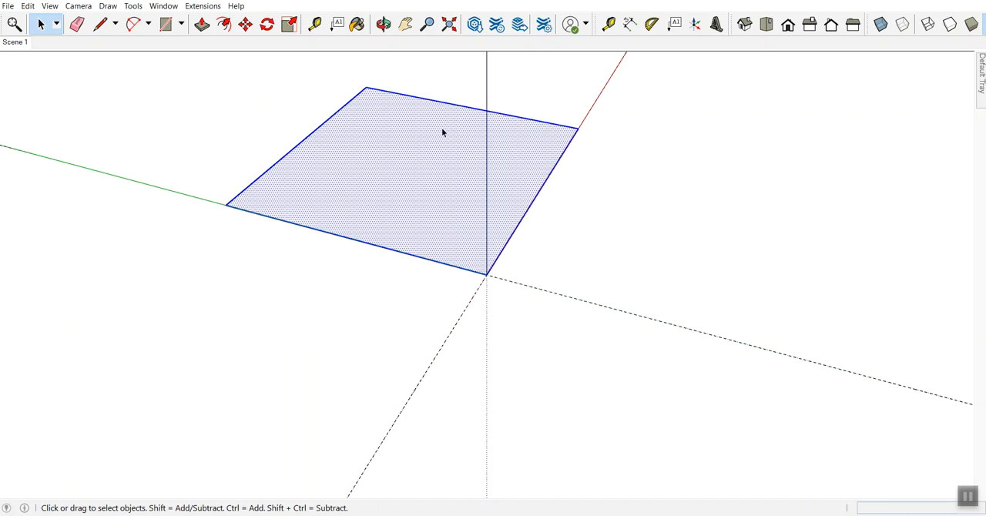
right_click(408, 160)
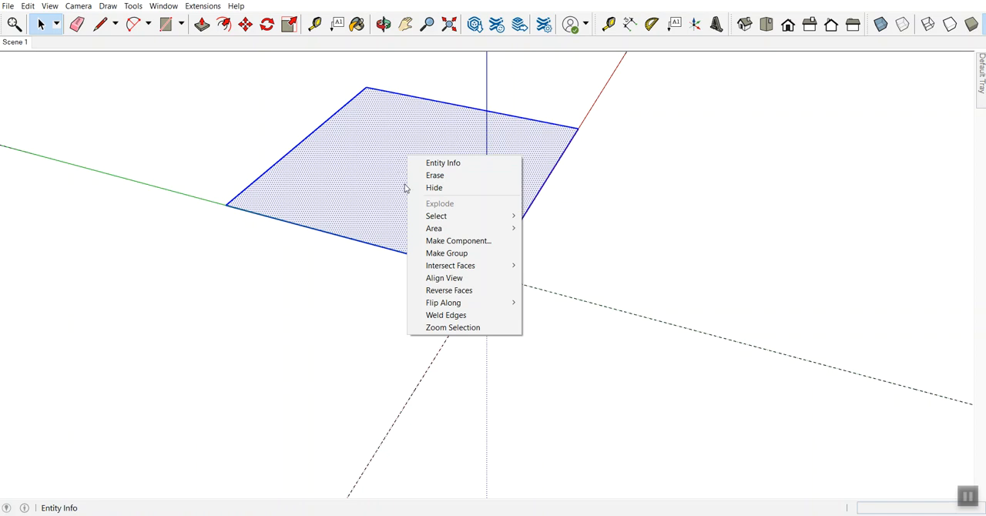
left_click(439, 242)
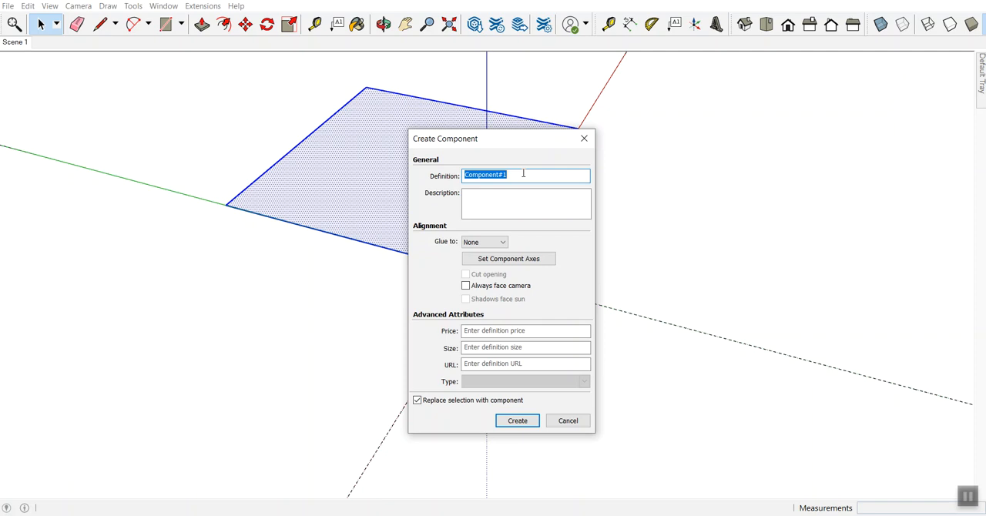
type("POST")
type("-14")
type(".5")
type("3 1/2")
type("x 3 1/2")
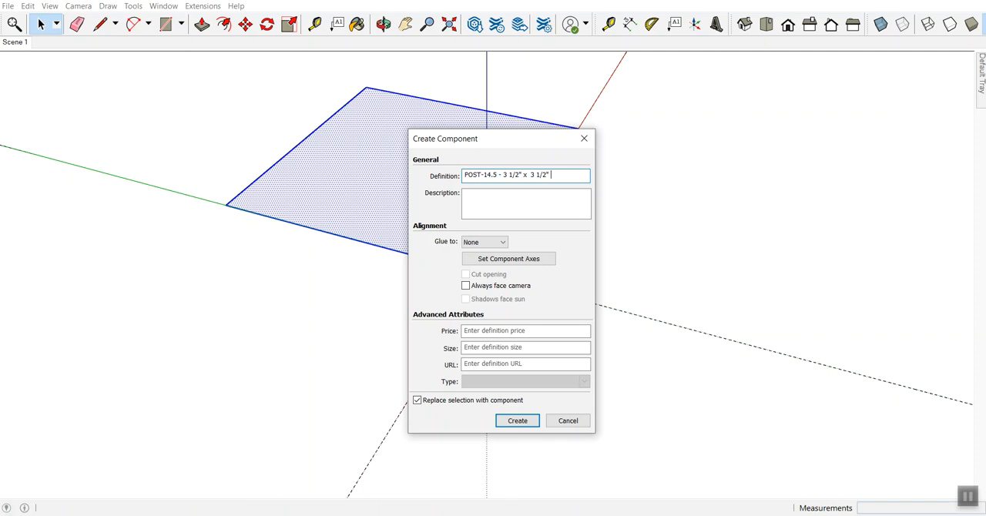
type("x 14 1/2\"")
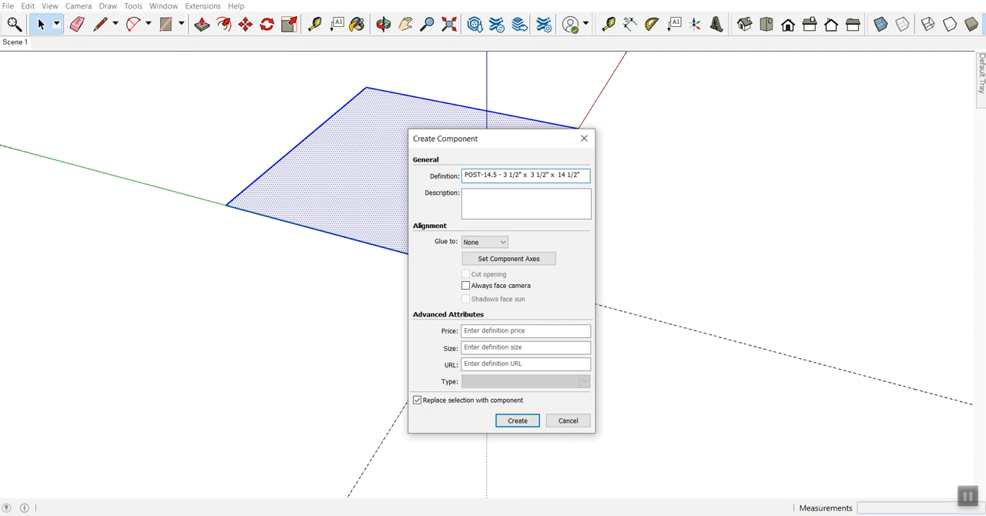
left_click(495, 174)
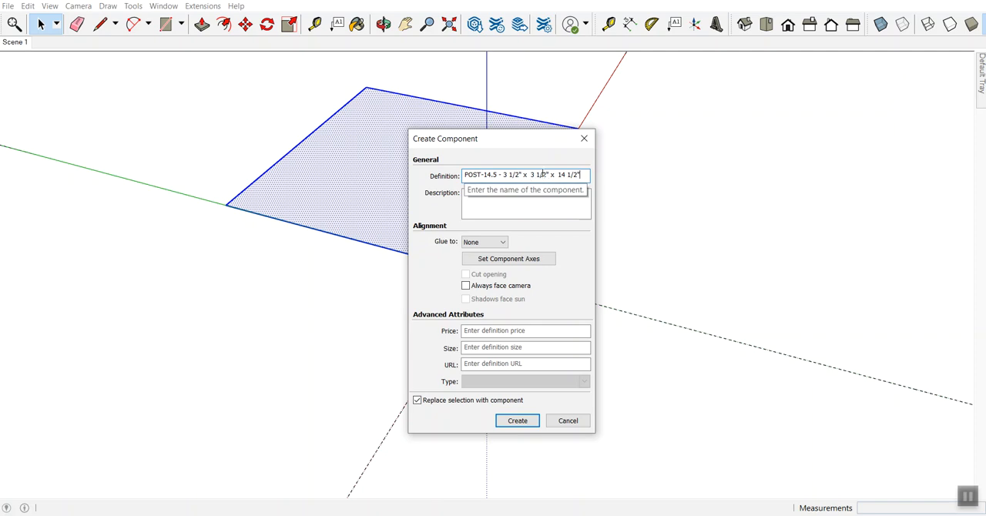
left_click(482, 174)
key("BackSpace")
type("-")
left_click(518, 424)
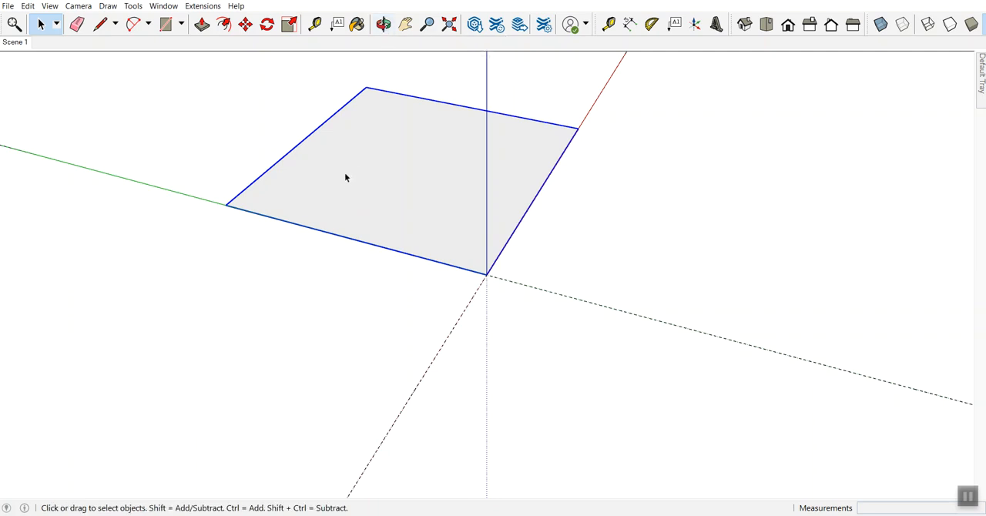
key("o")
left_click_drag(297, 284, 542, 148)
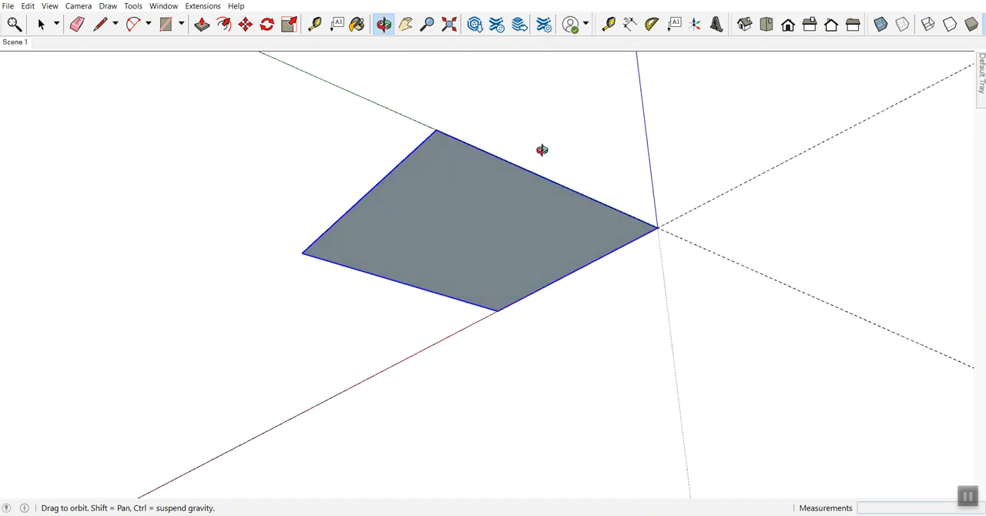
left_click_drag(611, 211, 529, 377)
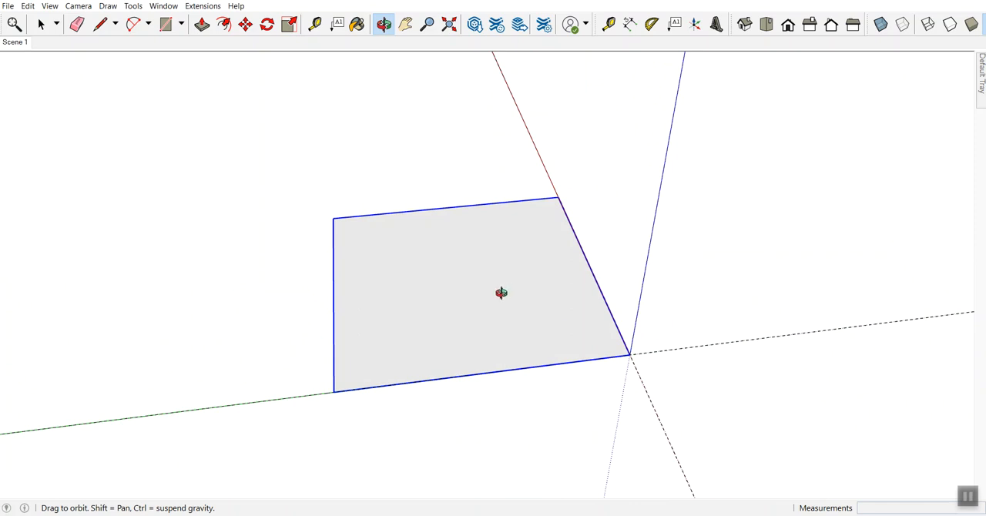
key("r")
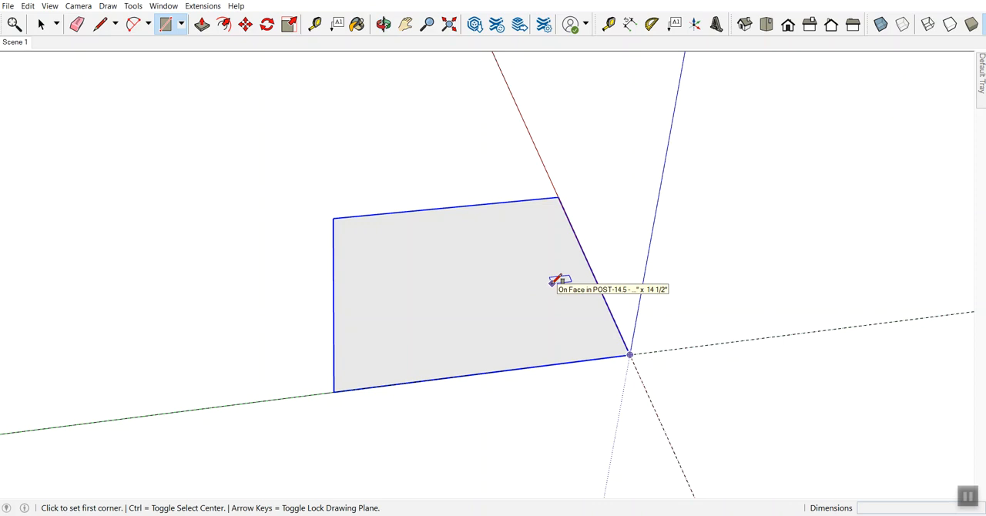
key("space")
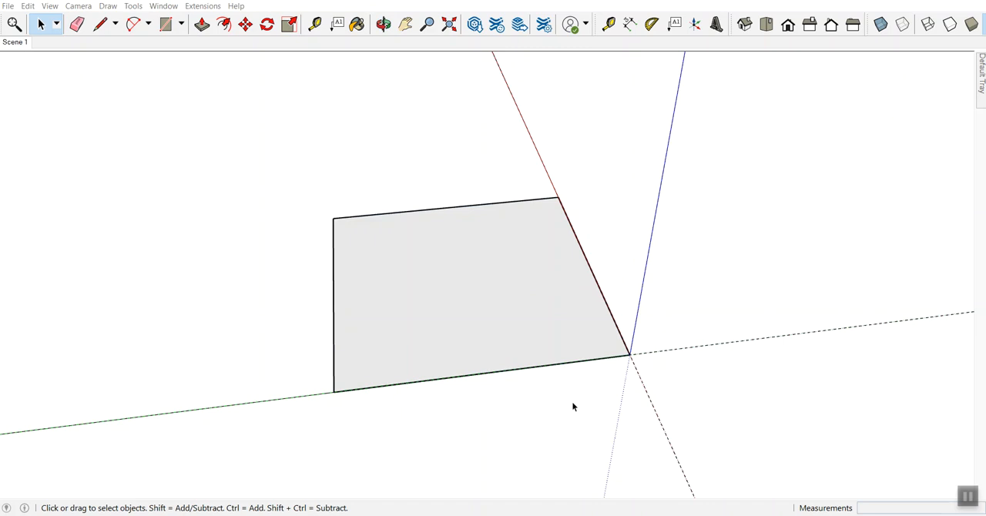
double_click(569, 351)
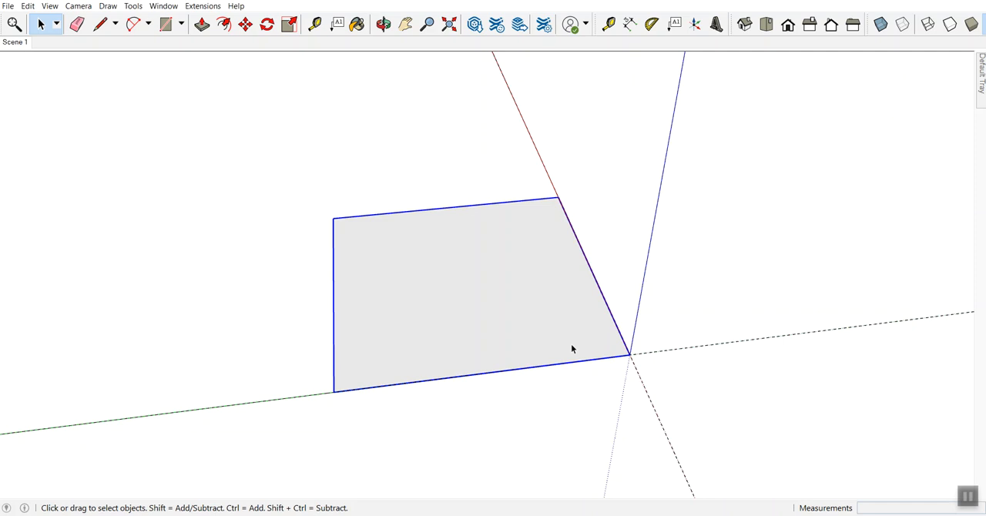
key("r")
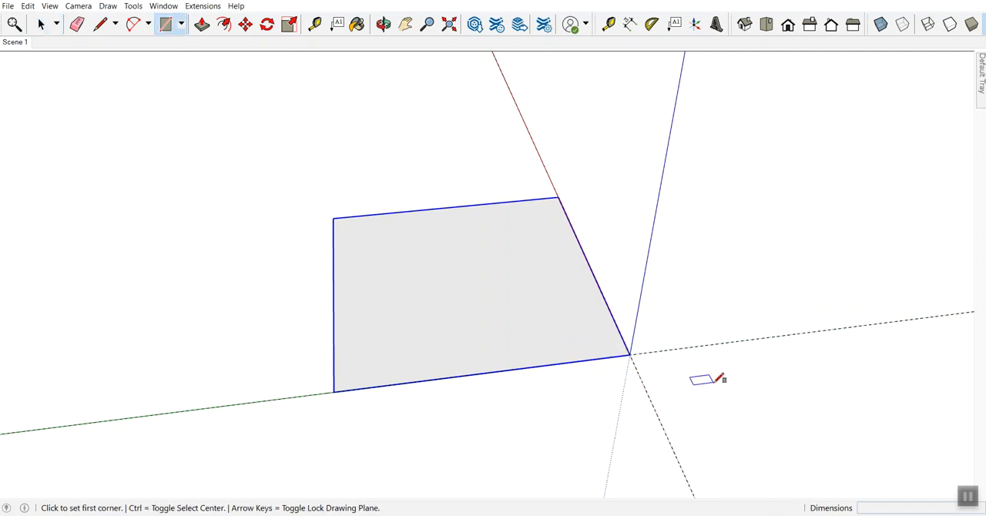
key("space")
left_click(667, 486)
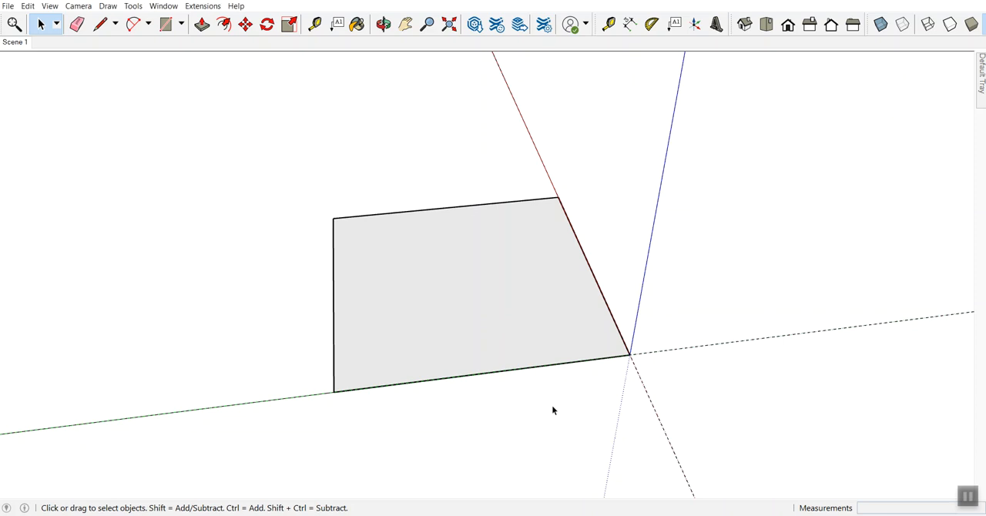
Step: Try to rotate the post component 15 degrees about the green axis from the origin, and undo the rotation
key("q")
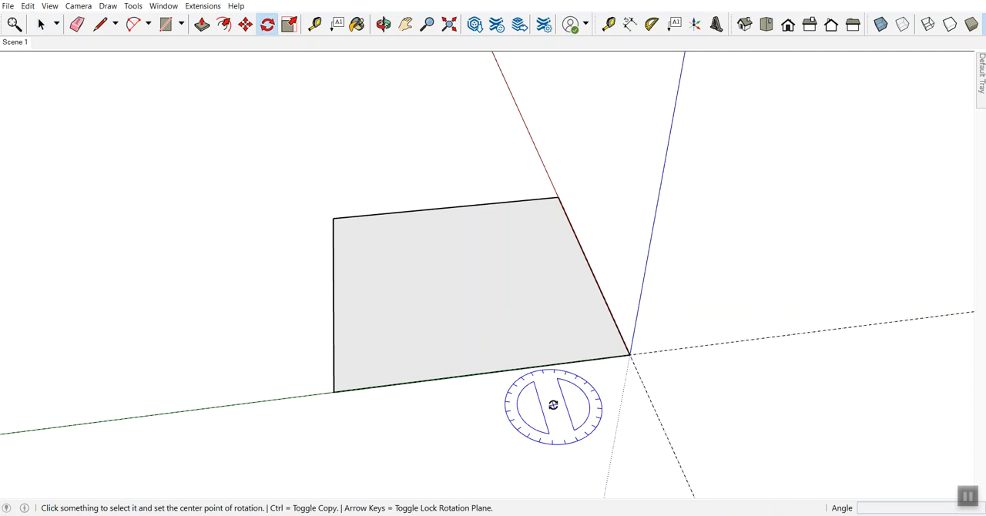
left_click(629, 354)
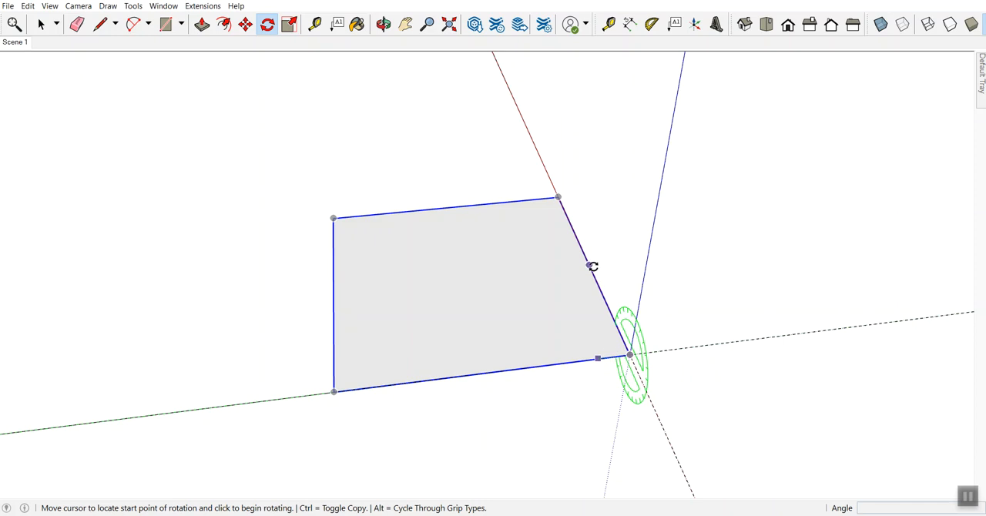
left_click(562, 210)
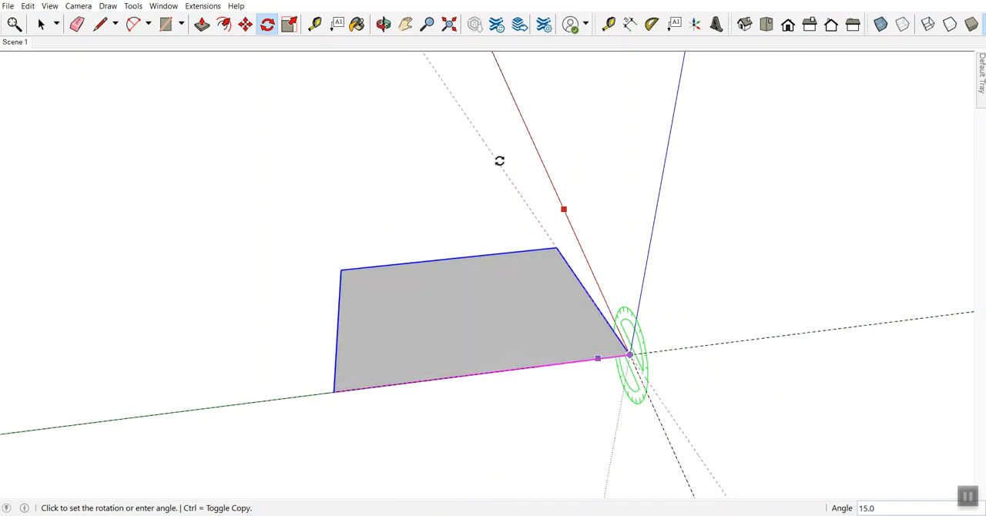
left_click(499, 161)
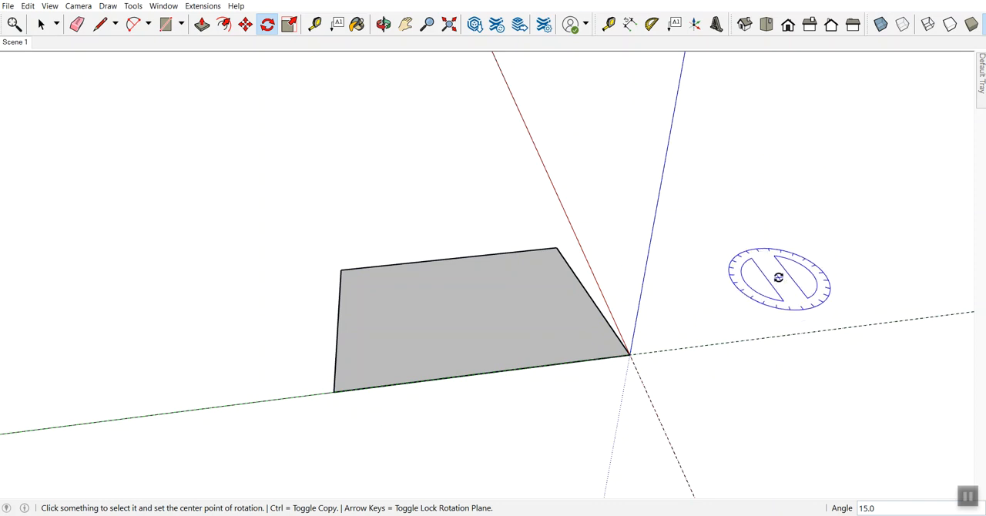
key("ctrl+z")
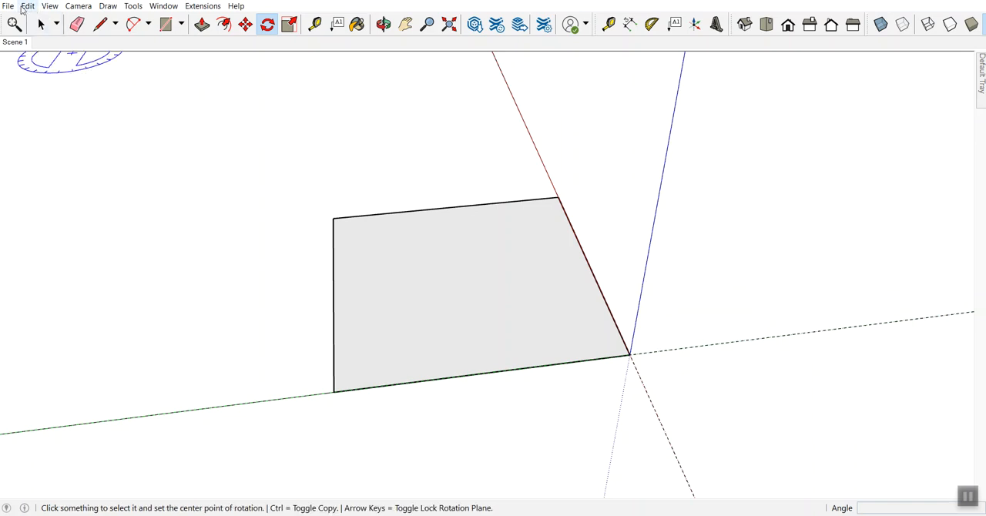
left_click(431, 208)
left_click(467, 206)
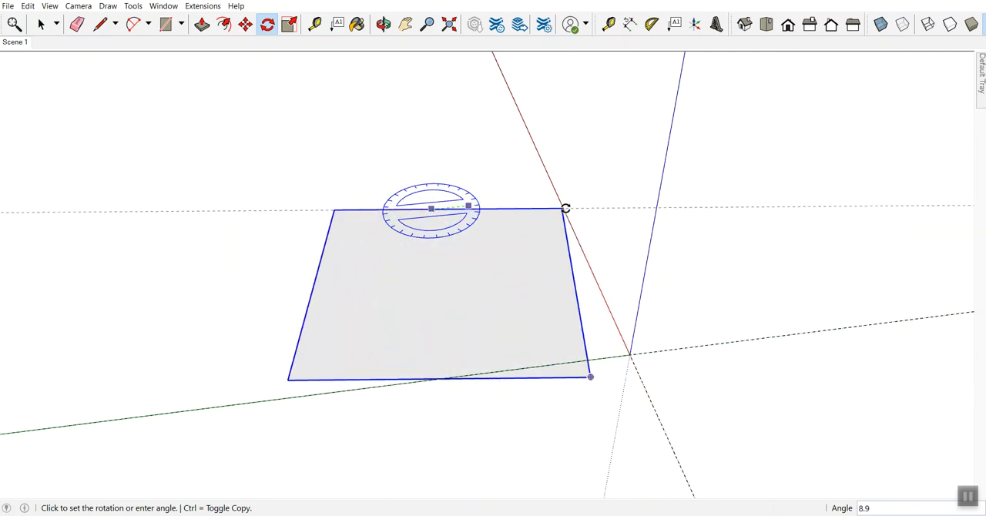
key("Escape")
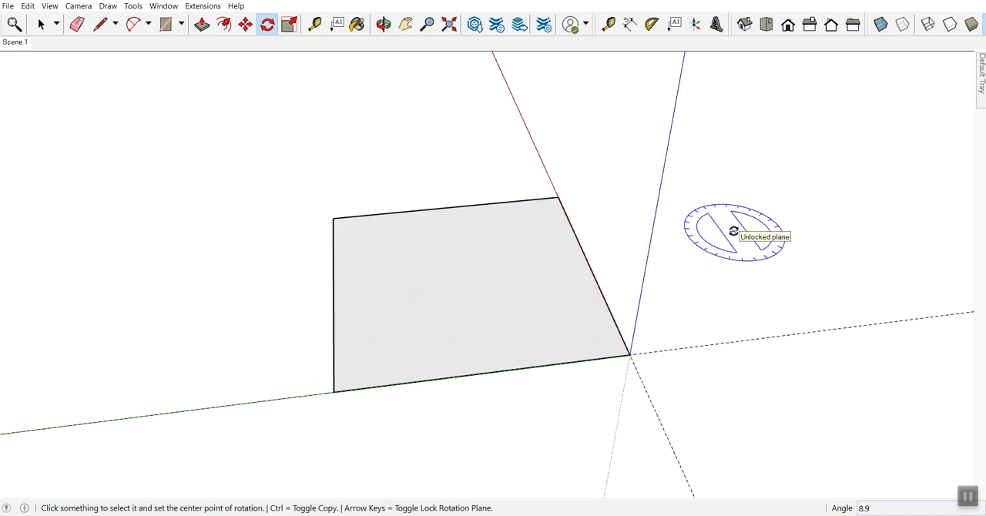
Step: Select the square's face and all its edges at the origin and delete them
key("space")
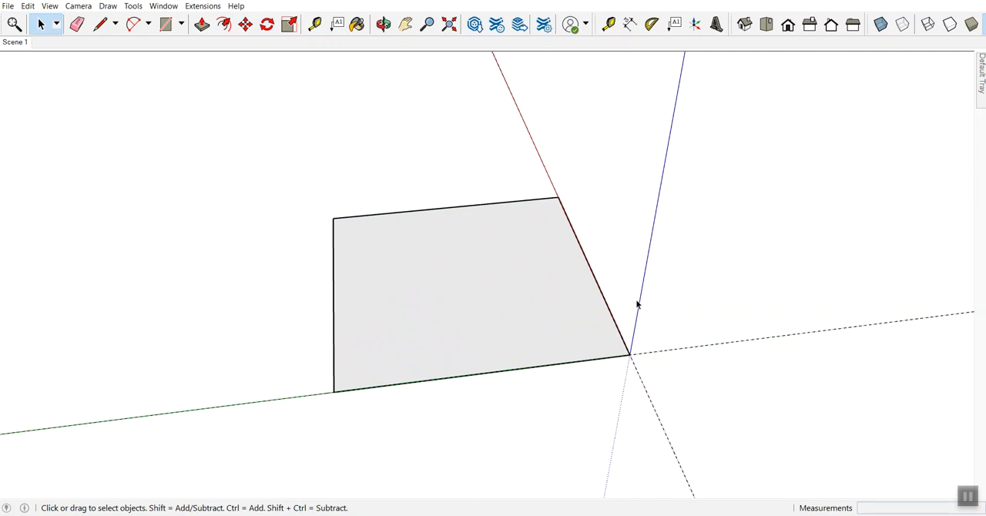
key("o")
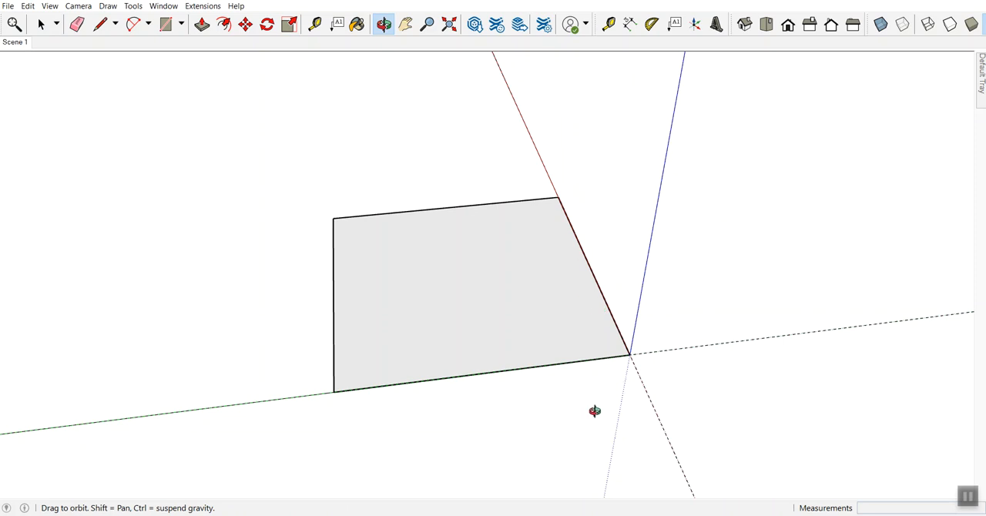
left_click_drag(522, 419, 635, 192)
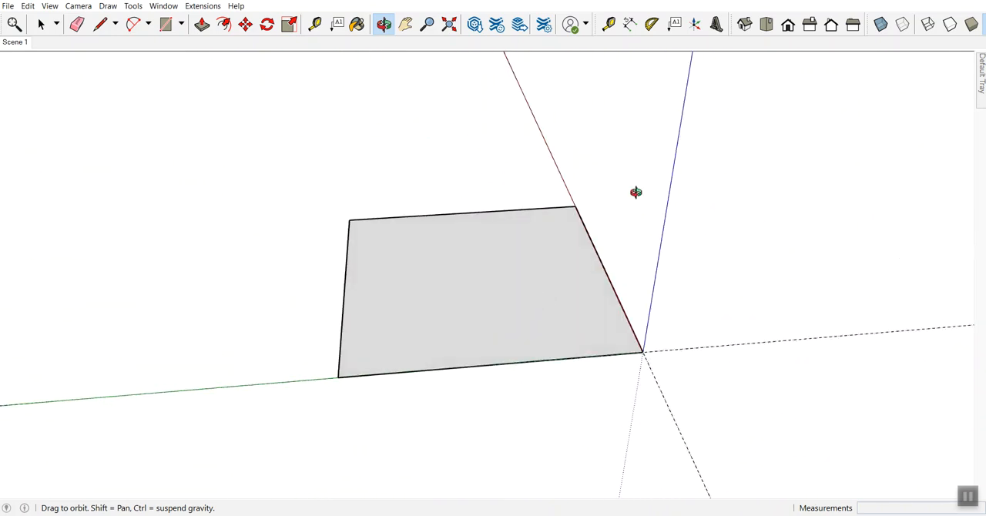
left_click_drag(473, 355, 449, 356)
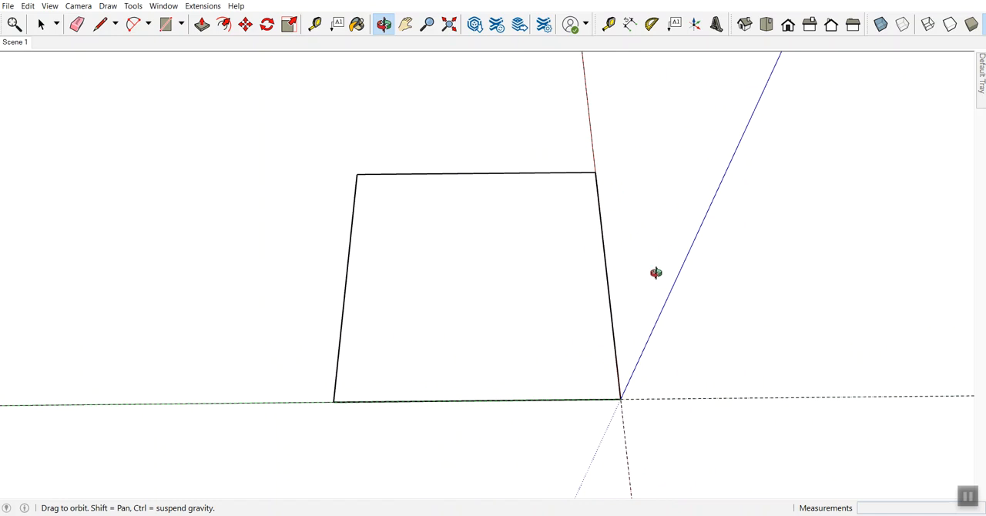
key("space")
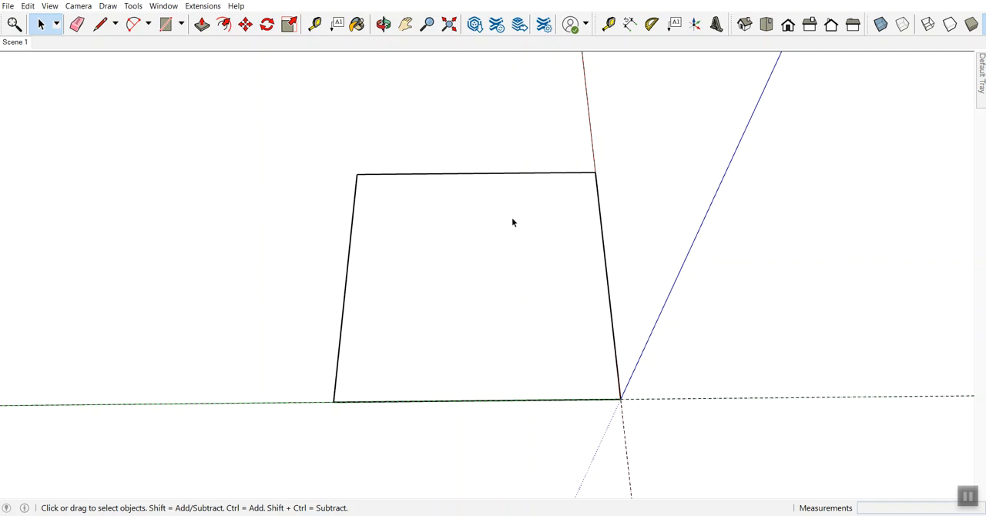
left_click(470, 244)
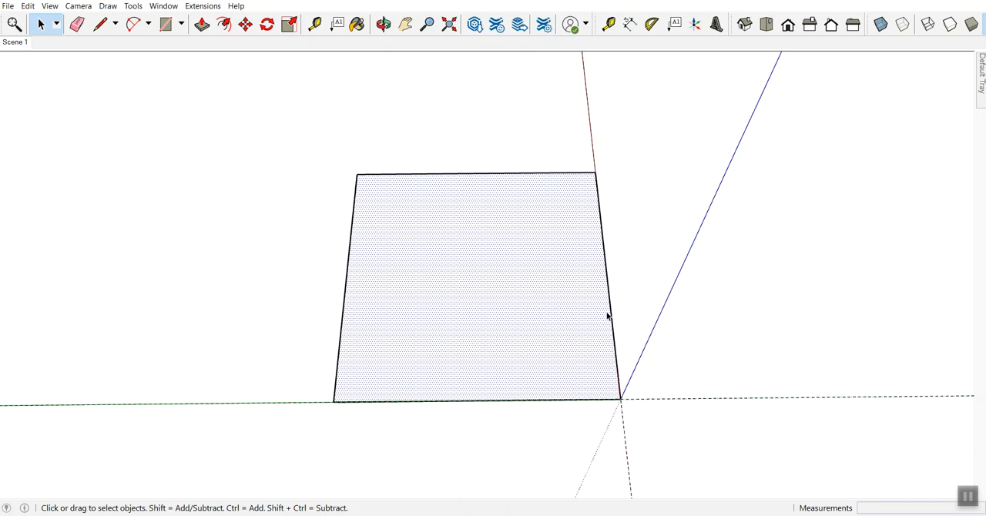
left_click(644, 288)
left_click_drag(251, 137, 705, 461)
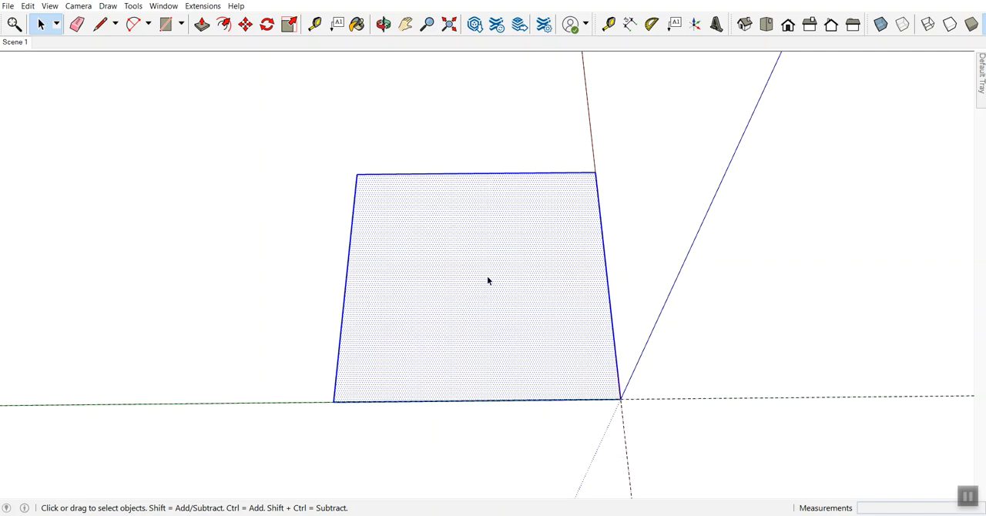
key("Delete")
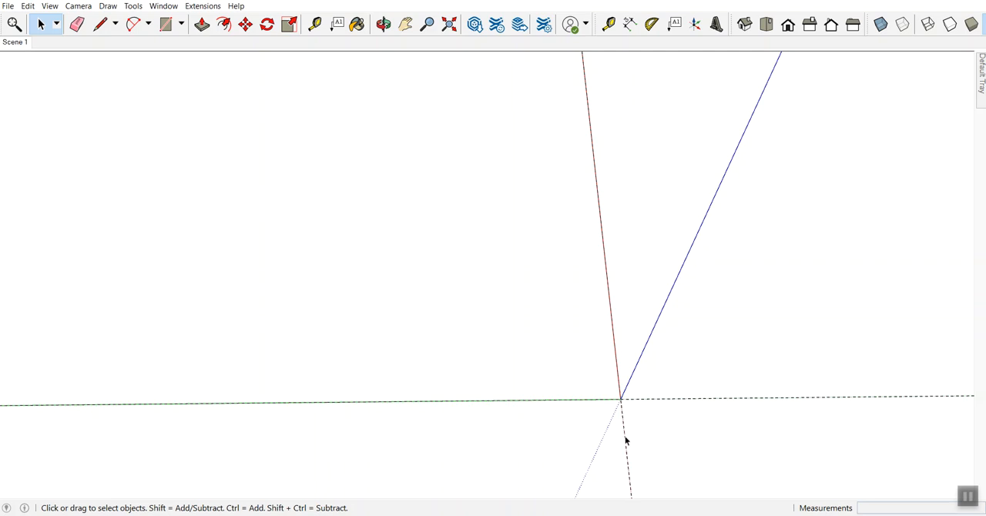
Step: Draw a 3 1/2" by 3 1/2" rectangle on the ground plane starting at the origin
left_click(167, 26)
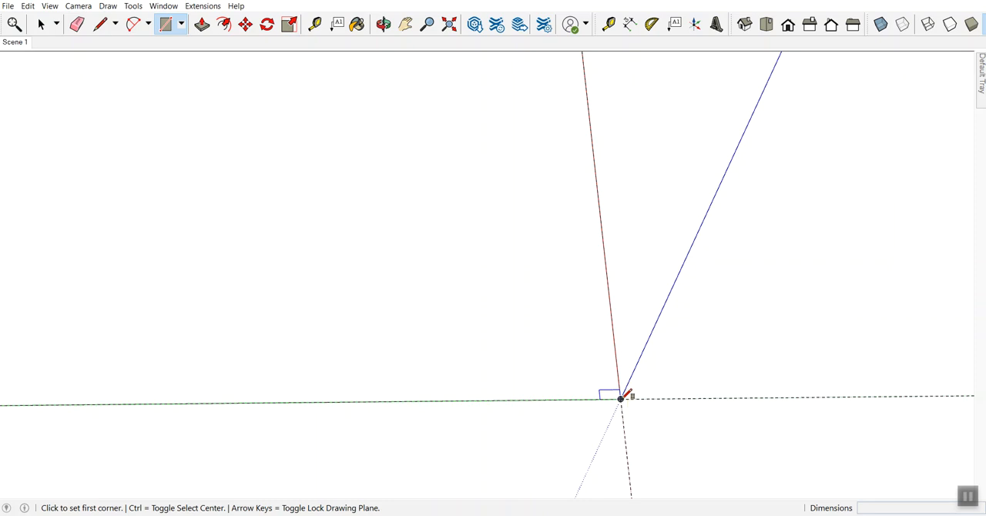
left_click(621, 398)
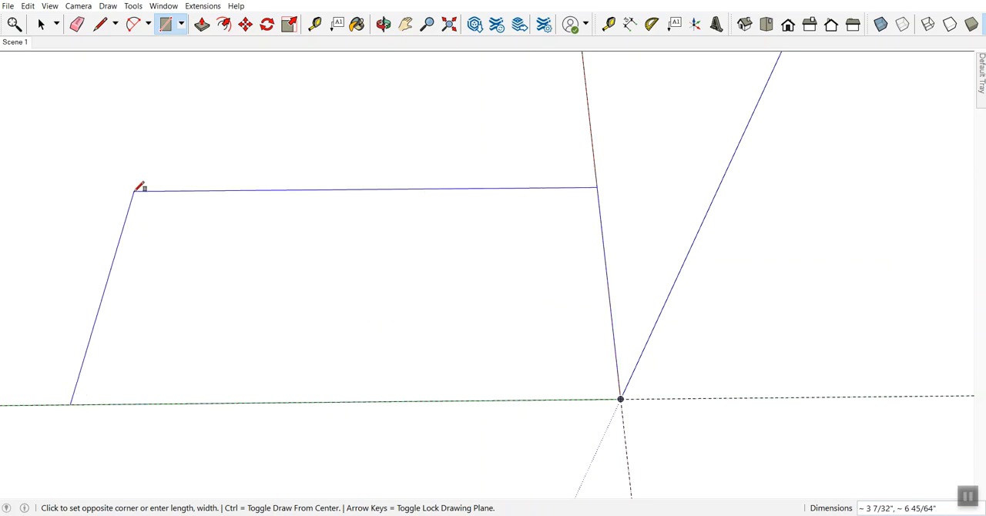
left_click(134, 191)
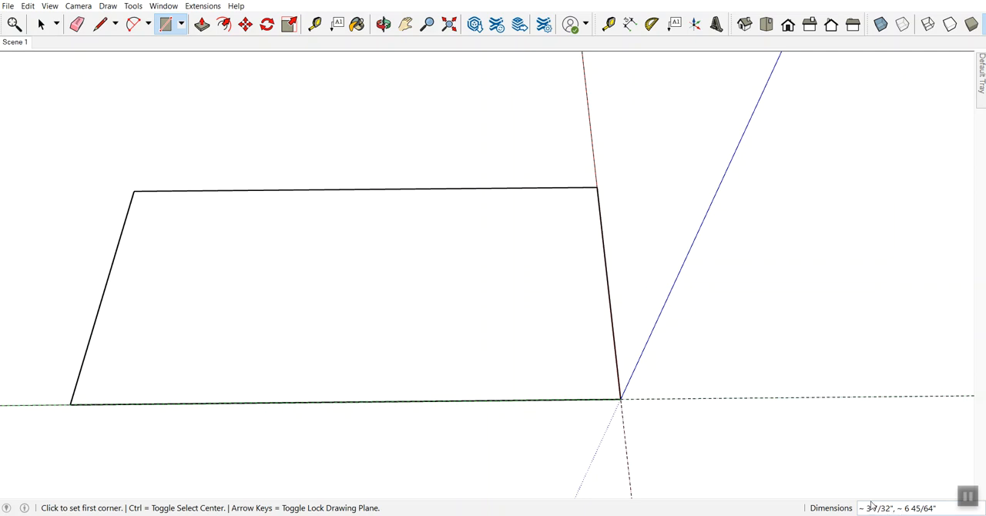
type("3 1/2,3 1/2")
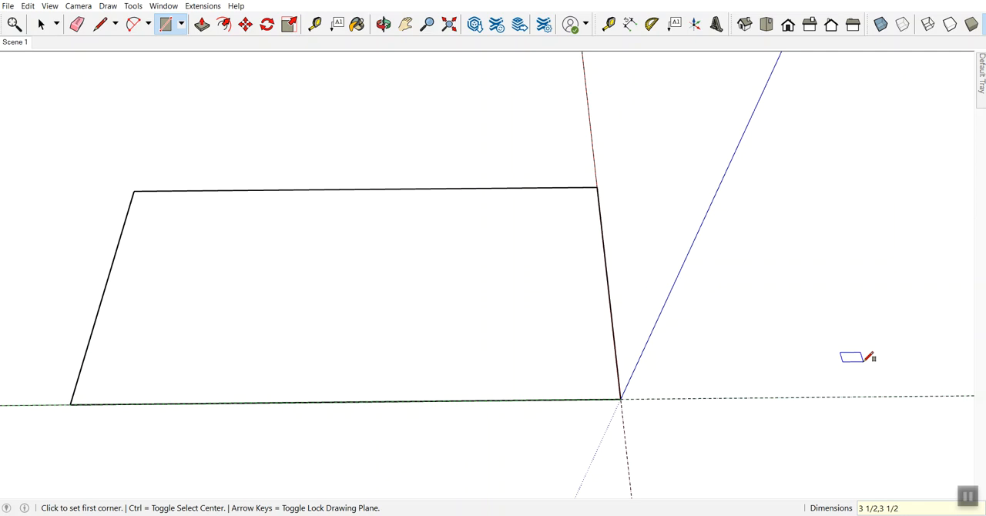
key("Return")
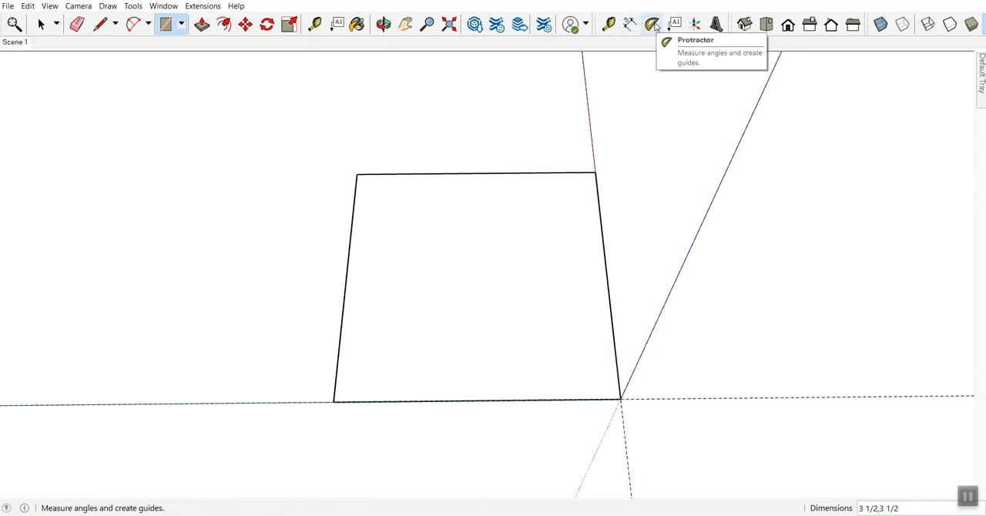
Step: Measure the square's edge along the red axis, try a guide about 1 15/16" long from its far corner, and undo the guide
left_click(609, 24)
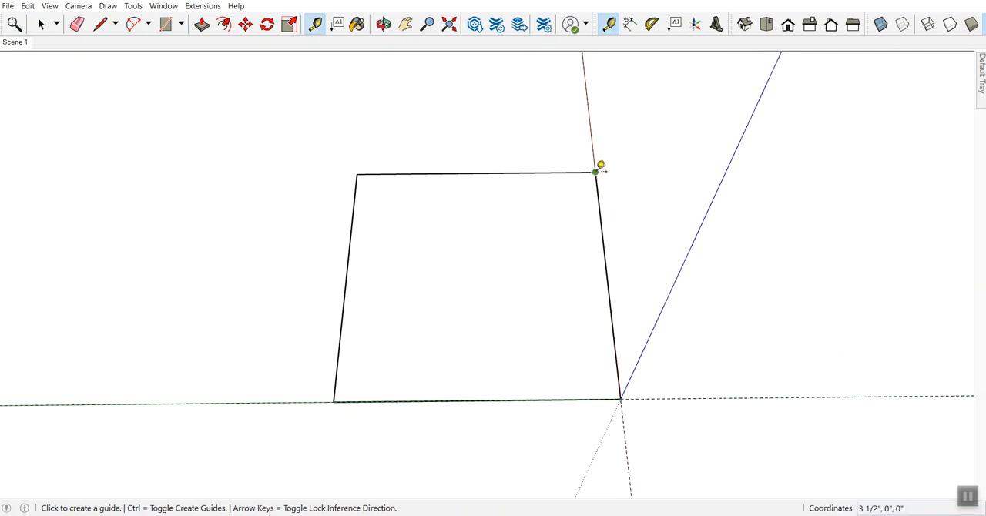
left_click(594, 172)
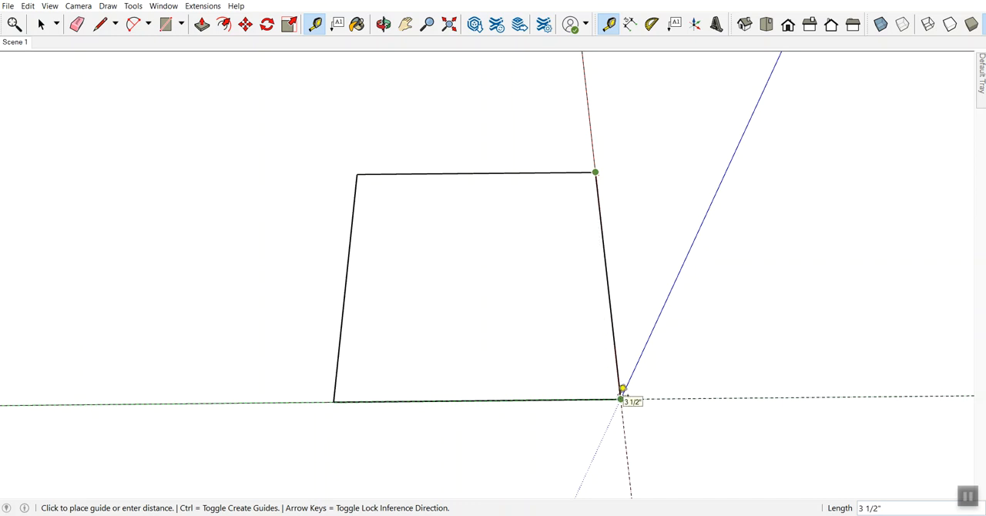
left_click(595, 172)
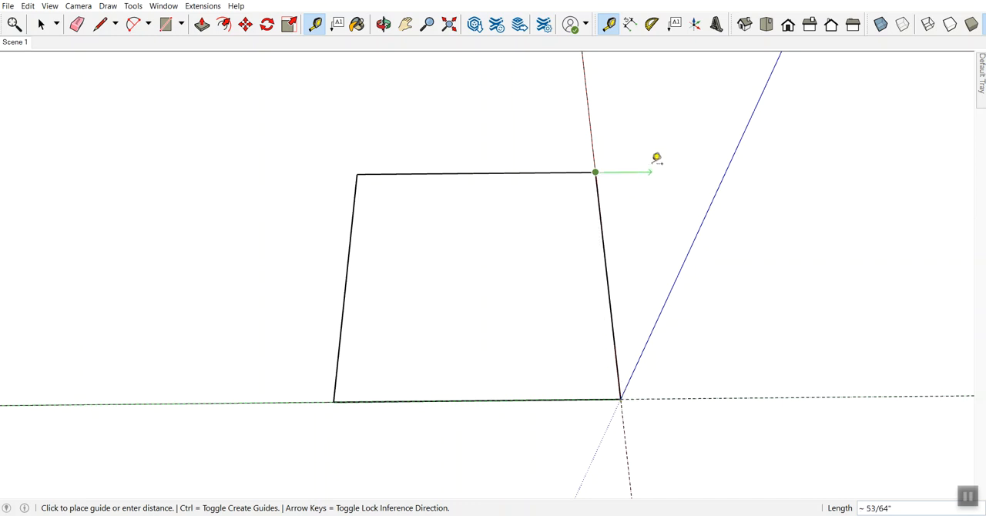
left_click(676, 93)
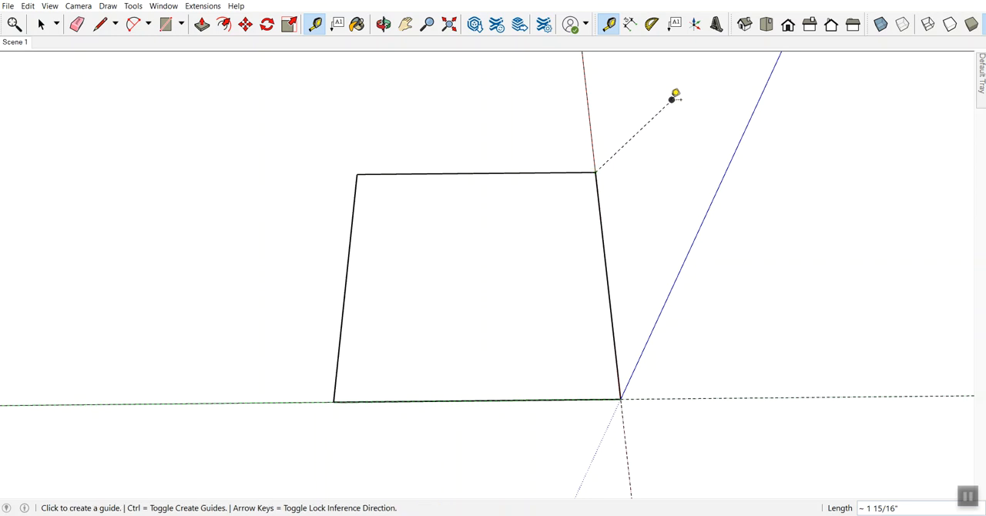
left_click(674, 94)
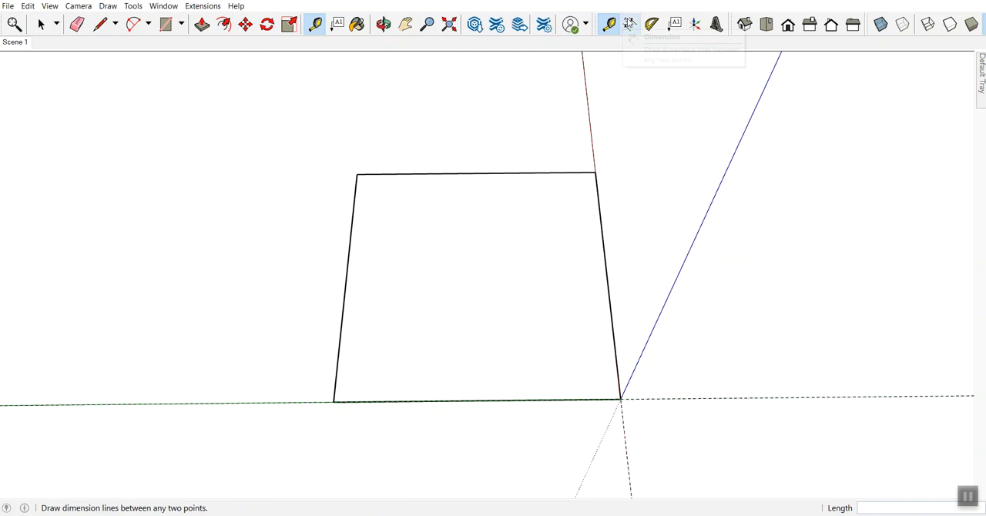
Step: Dimension the square's far edge parallel to the green axis, placing the dimension line just outside the square
left_click(630, 24)
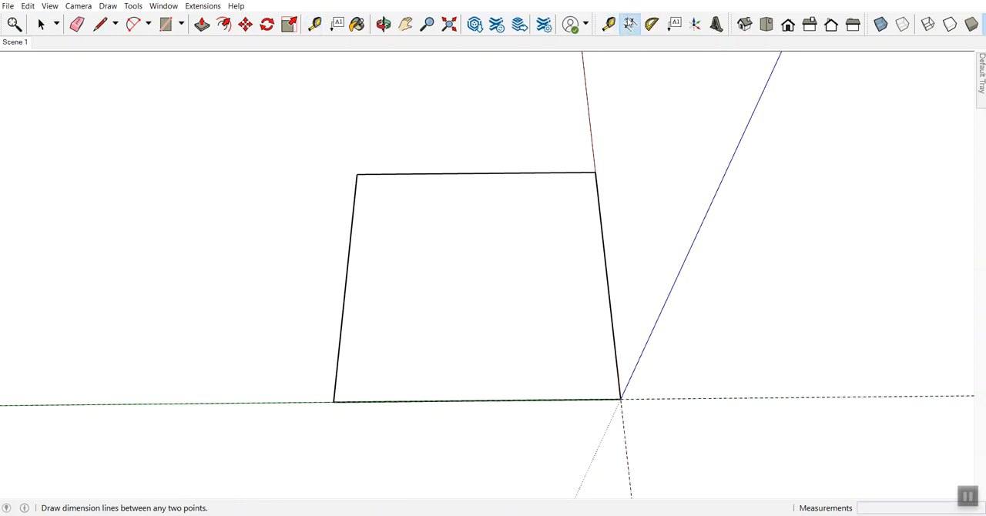
left_click(596, 174)
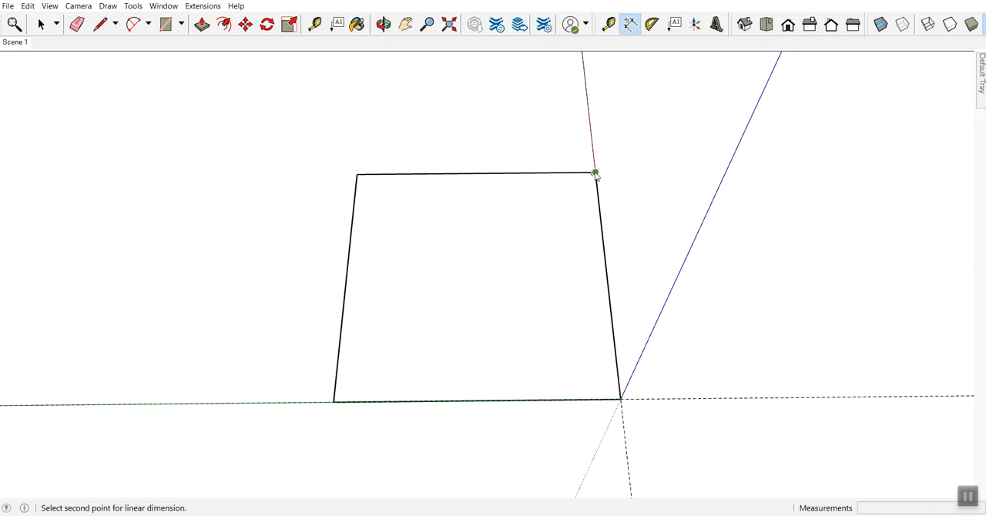
left_click(361, 177)
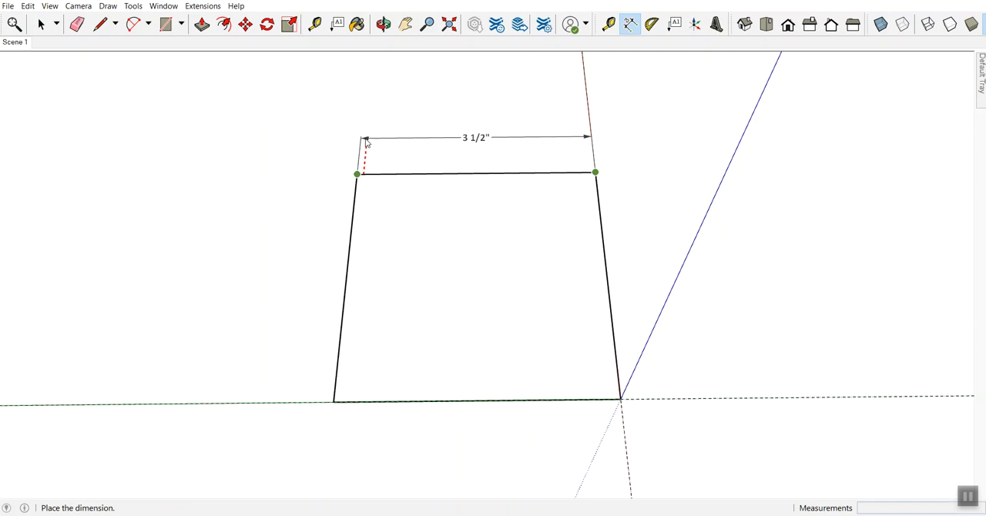
left_click(364, 139)
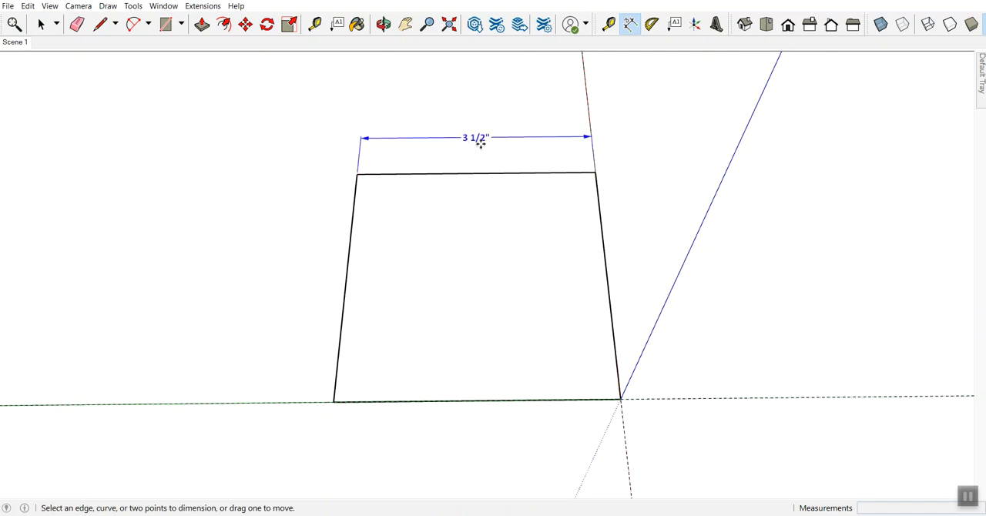
Step: Try a 2 1/16" Tape Measure guide from the square's far corner on the red axis, and undo both the guide and the dimension
left_click(608, 24)
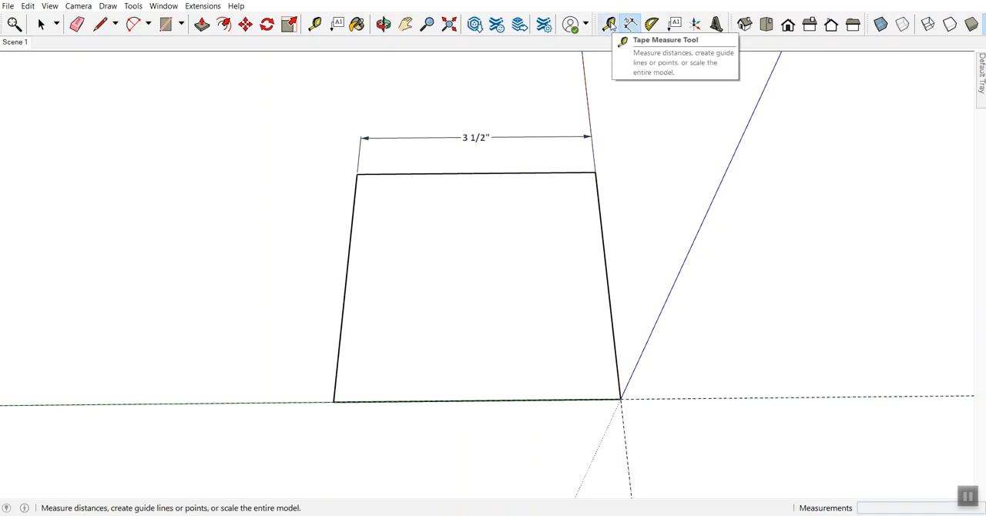
left_click(595, 172)
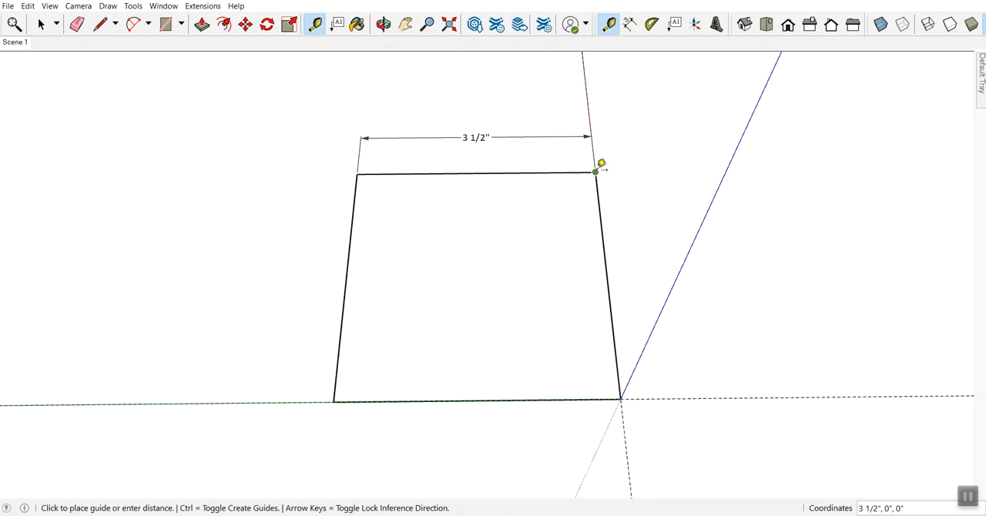
left_click(620, 398)
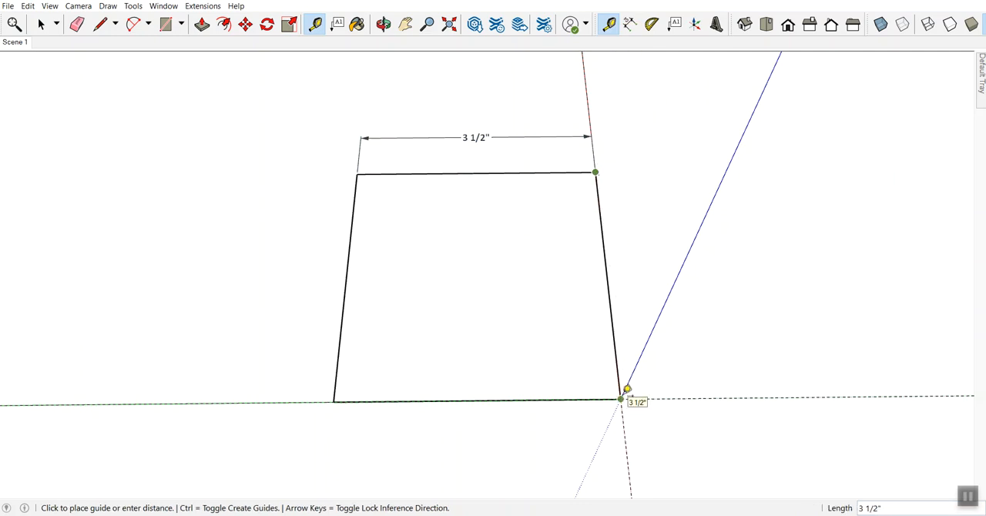
left_click(702, 115)
key("ctrl+z")
key("ctrl+z")
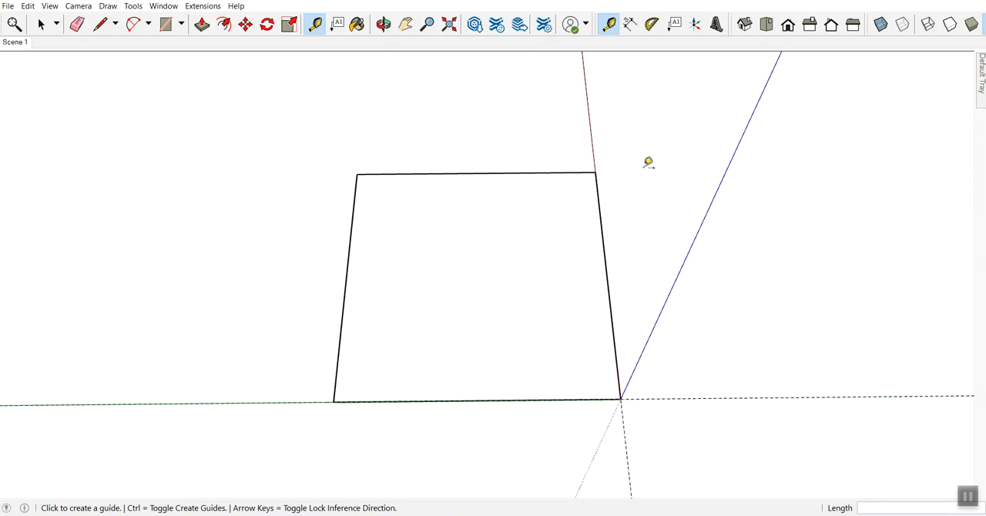
Step: Try to move the square's far edge across the ground plane to skew the square, and undo the move
key("space")
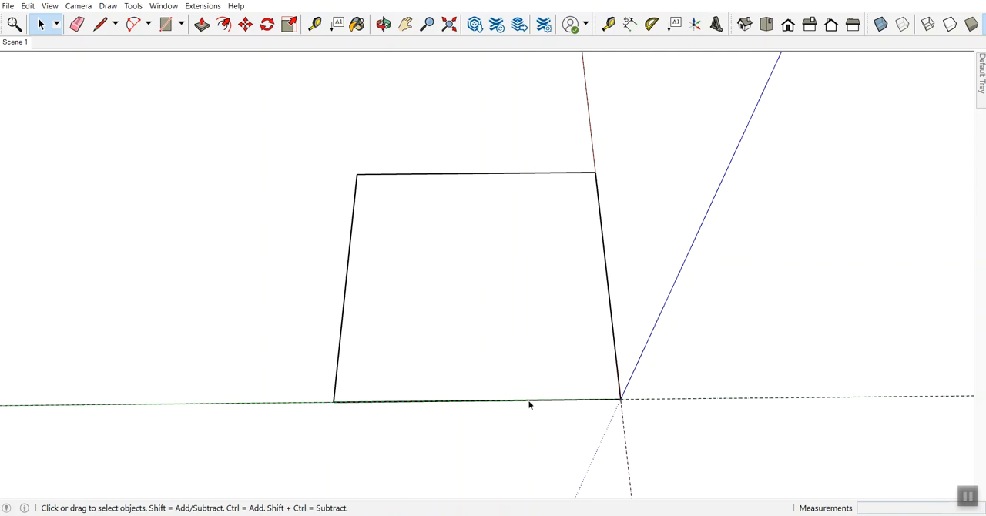
left_click(485, 250)
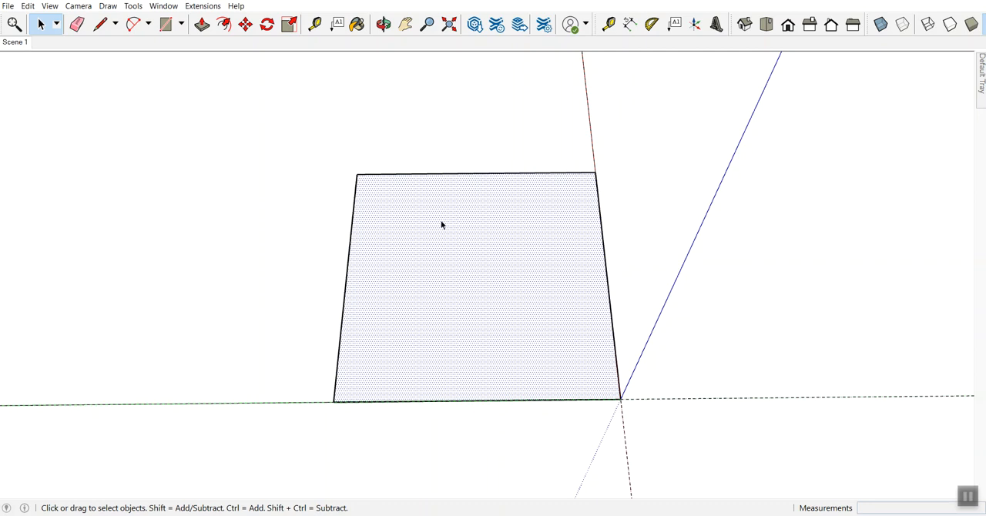
left_click(509, 176)
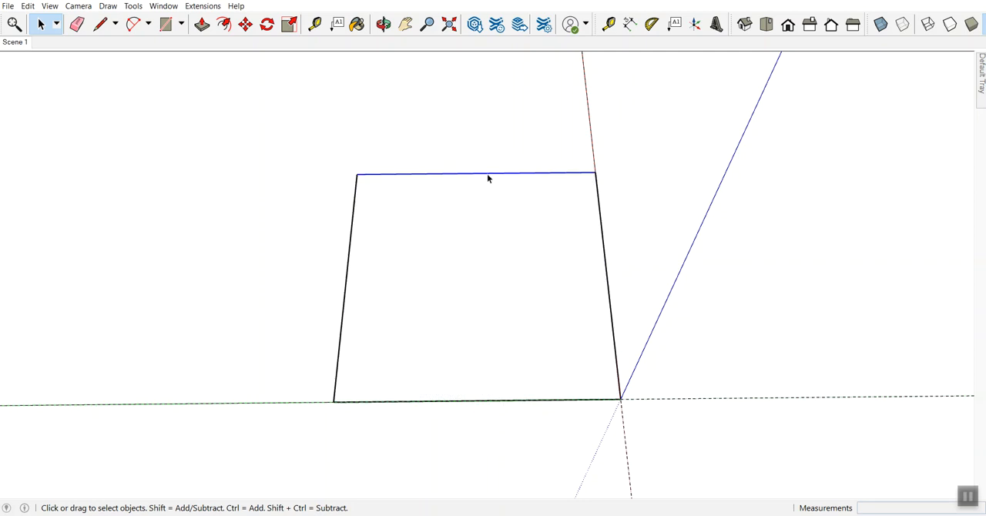
key("m")
left_click(482, 174)
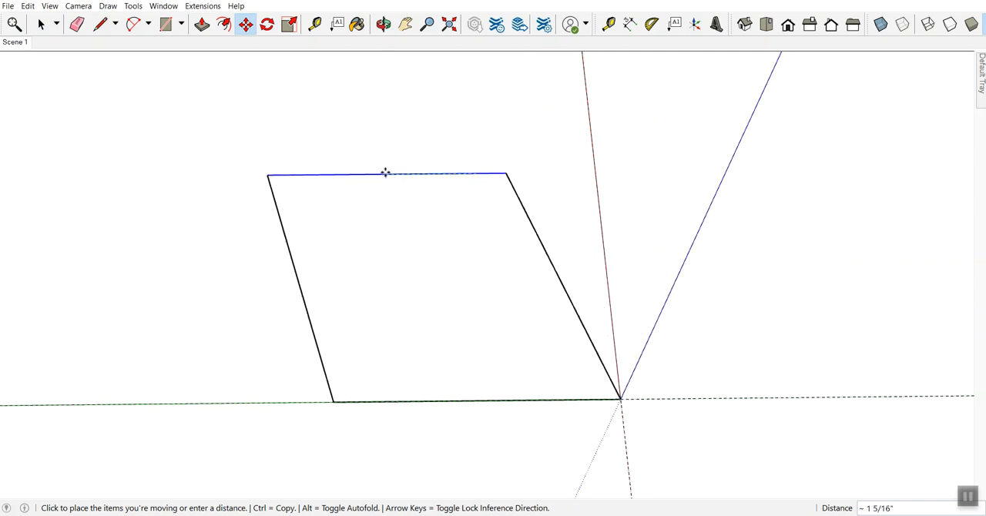
left_click(402, 168)
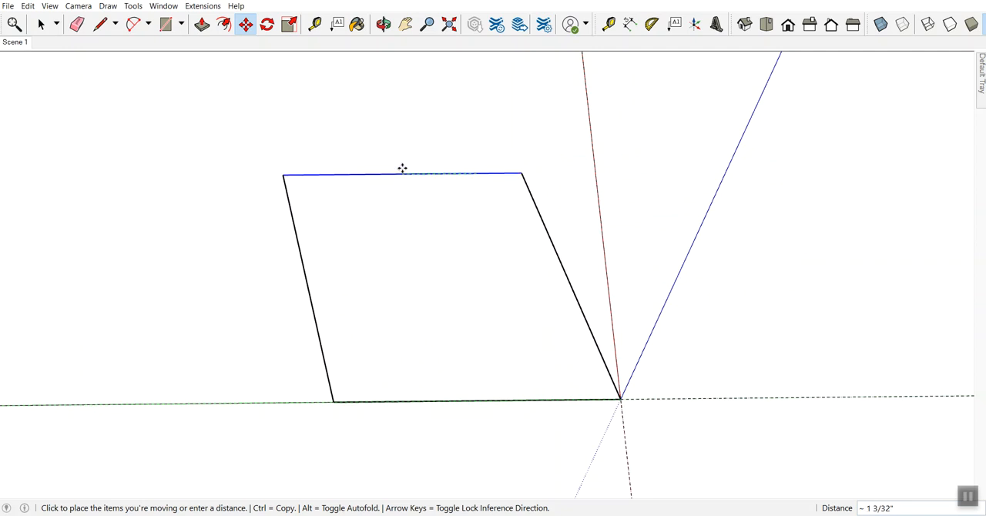
left_click(402, 173)
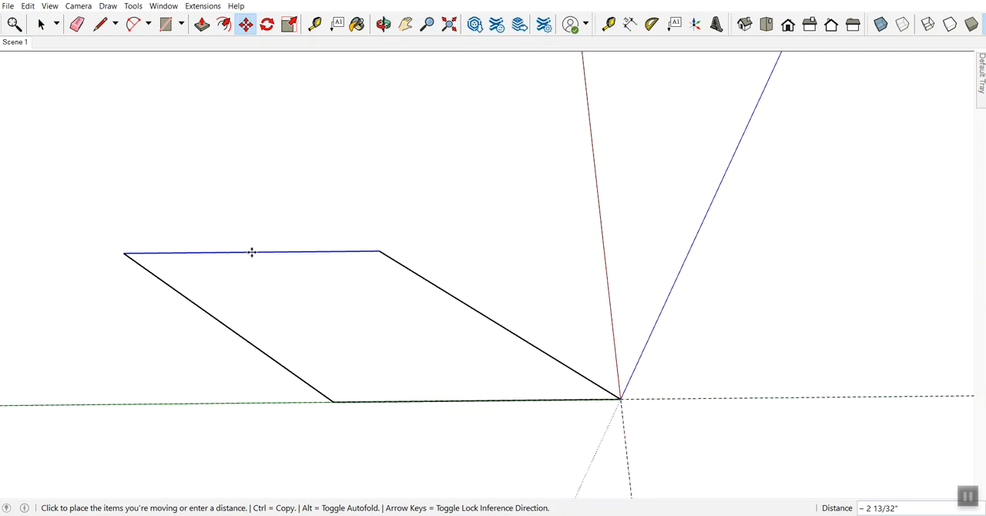
key("Escape")
key("ctrl+z")
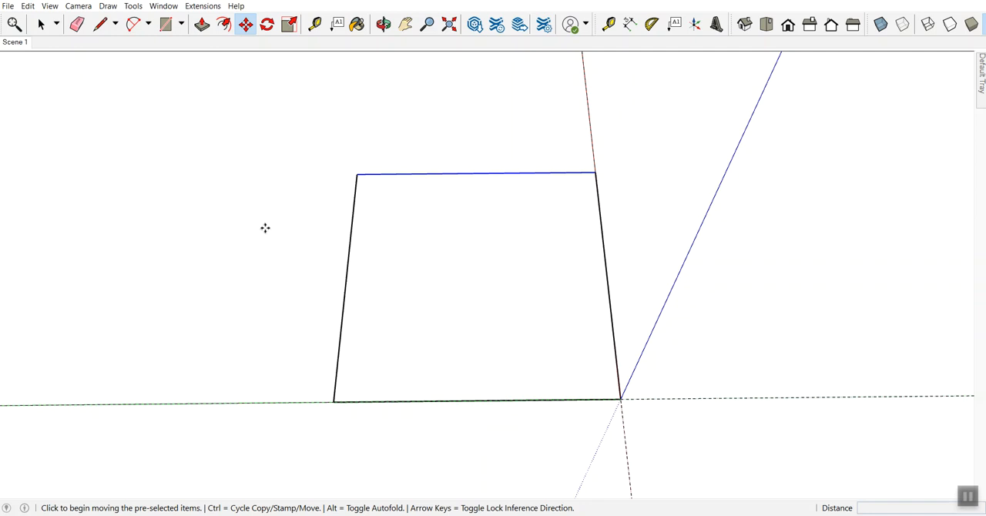
Step: Try a window selection and a crossing selection around the whole square, clearing each selection
key("space")
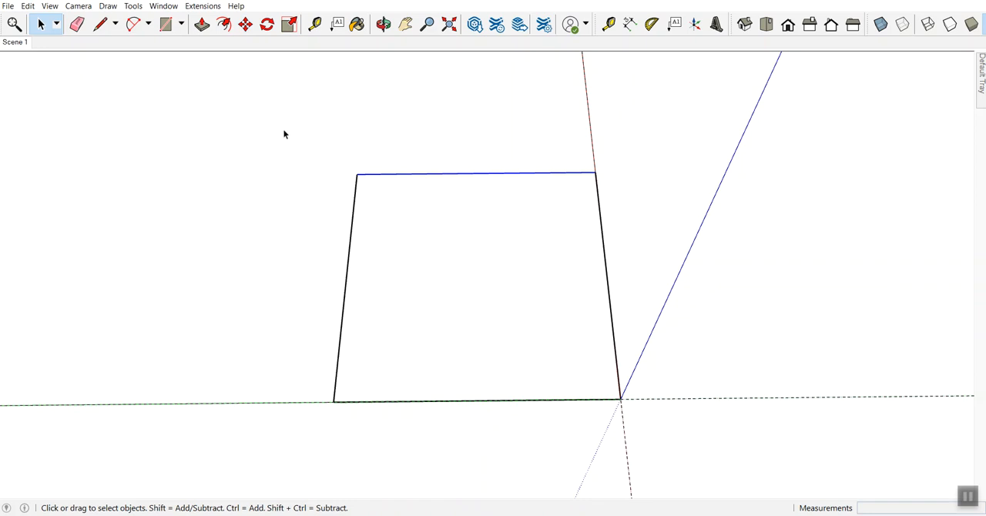
left_click_drag(246, 101, 689, 454)
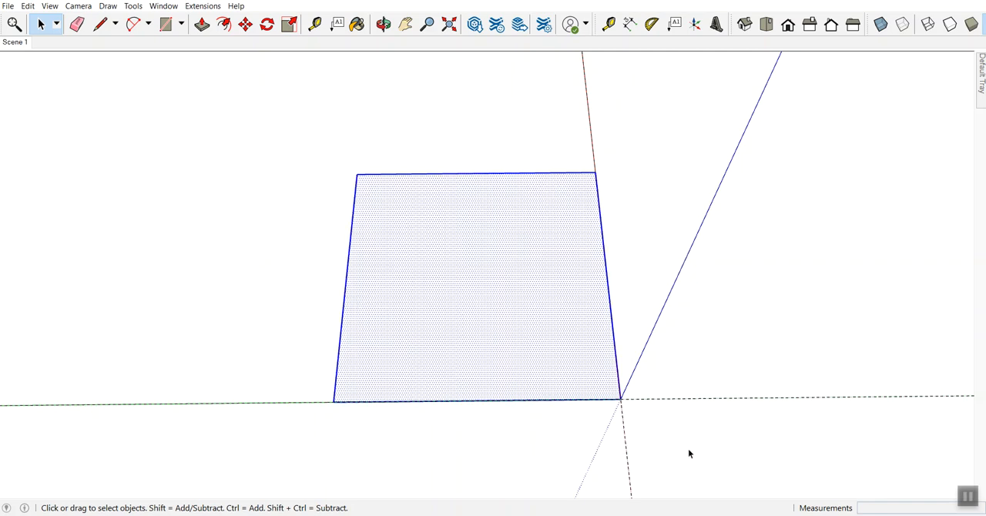
left_click(822, 161)
left_click_drag(725, 102, 220, 426)
left_click(797, 235)
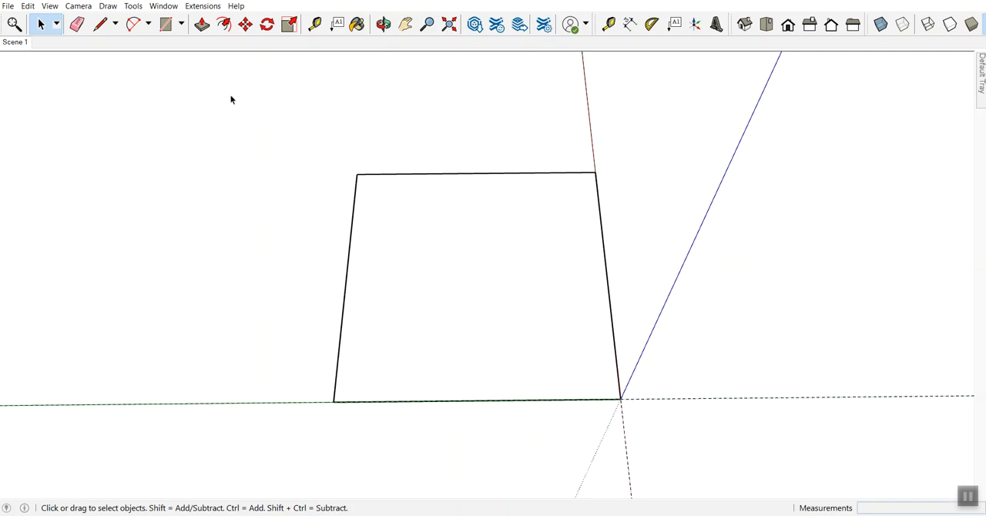
Step: Make the square's face and edges into a component named POST-14.5 - 3 1/2" x 3 1/2" x 14 1/2"
left_click_drag(231, 92, 706, 444)
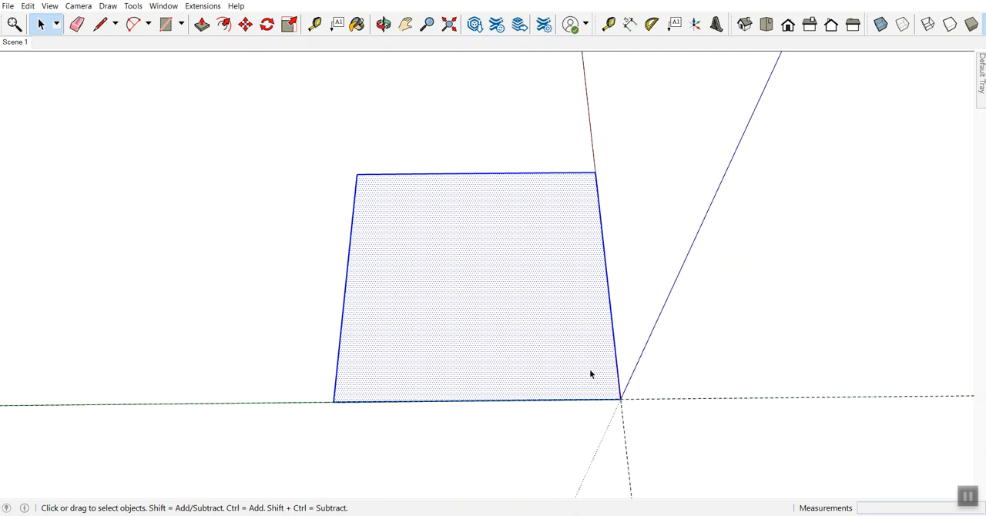
right_click(465, 269)
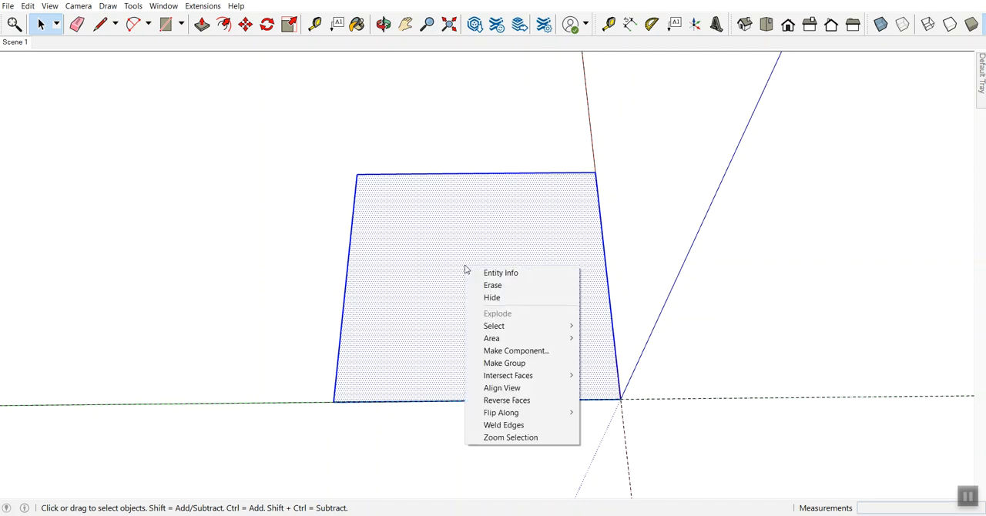
left_click(490, 351)
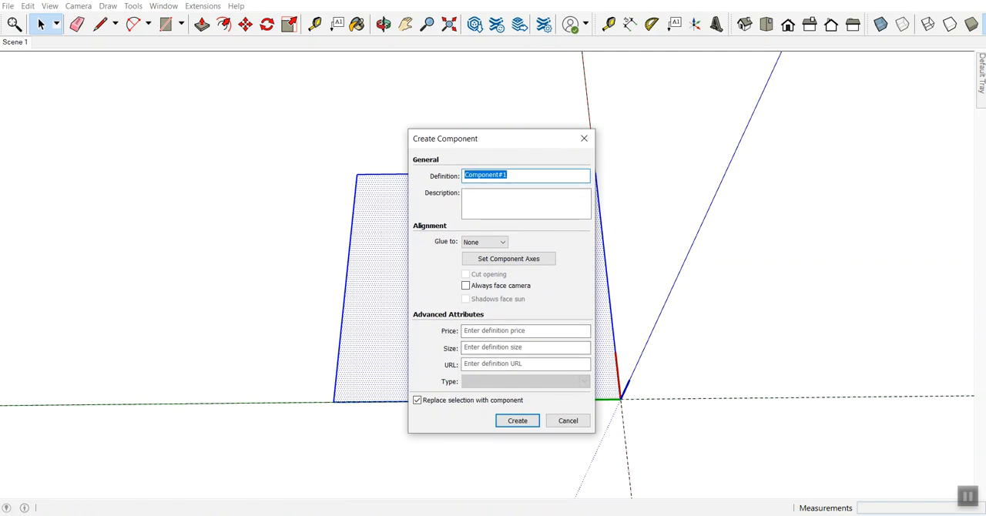
type("POST")
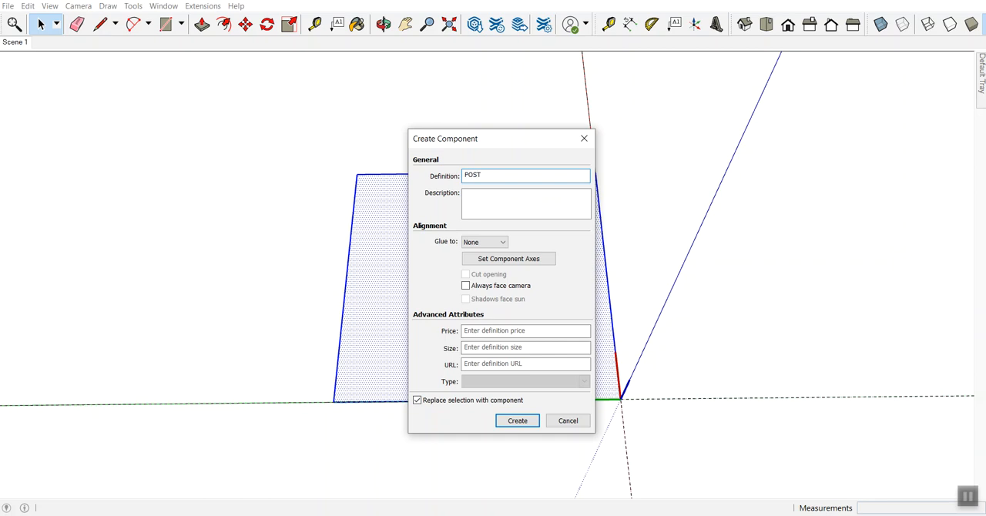
type("-14.5 - 3 1/2\" x 3 1/2\" x 14 1/2")
left_click(517, 420)
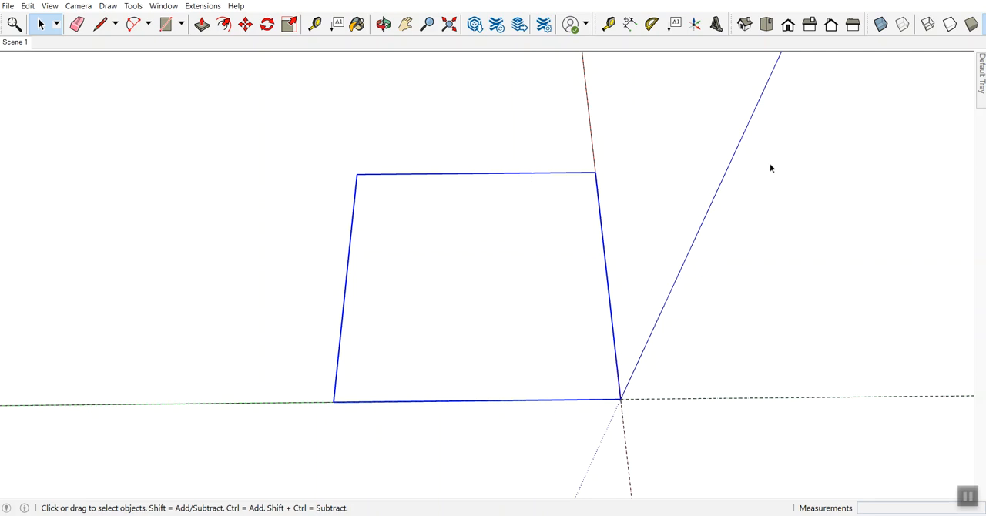
Step: Collapse the Styles section, check the component's definition name in Entity Info, and deselect the component
mouse_move(980, 69)
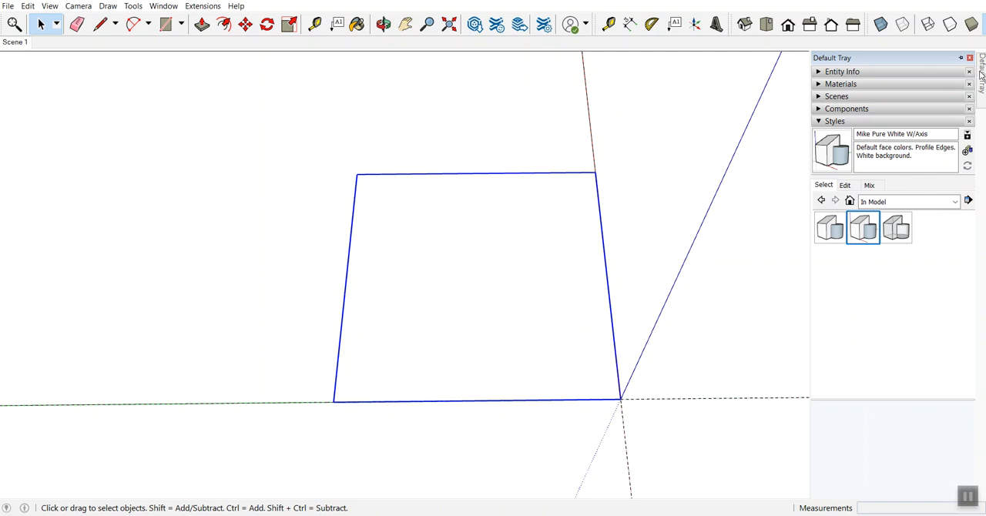
left_click(823, 123)
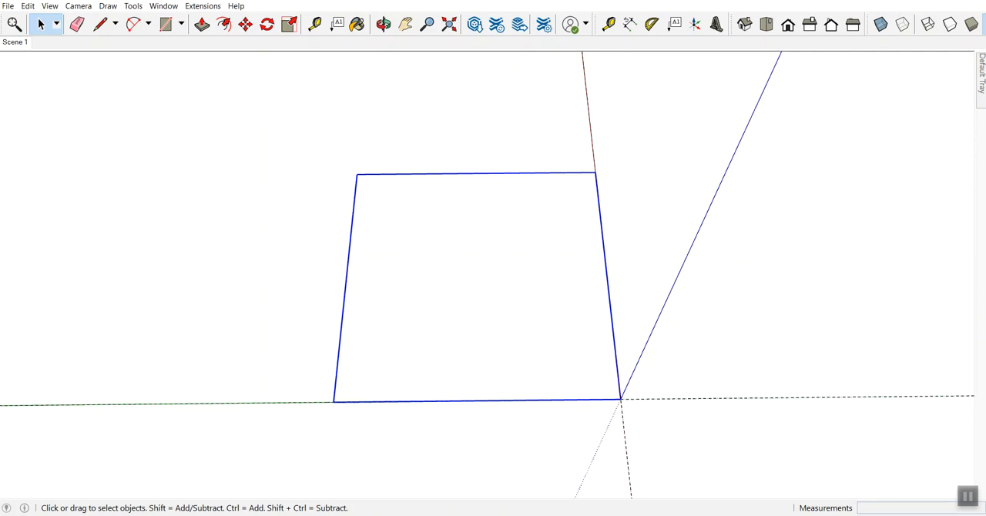
mouse_move(982, 73)
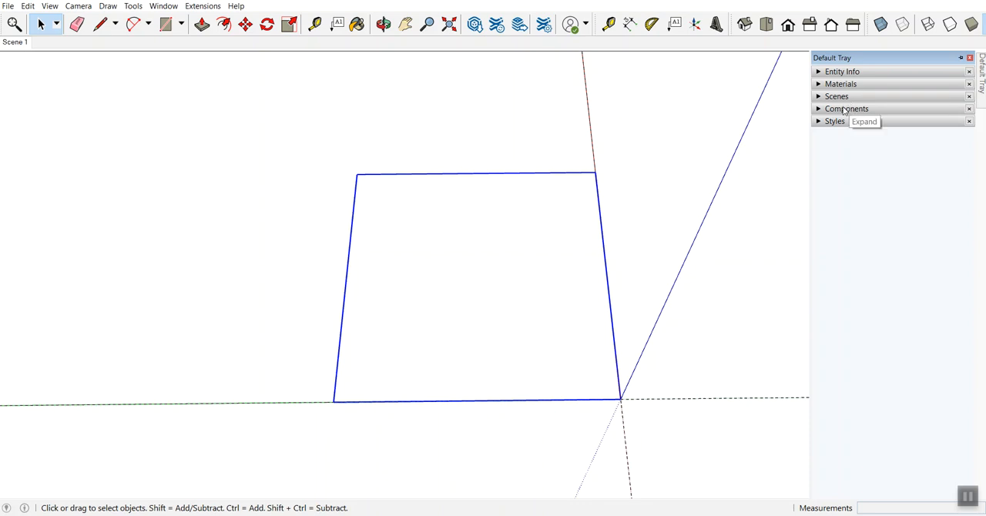
left_click(819, 74)
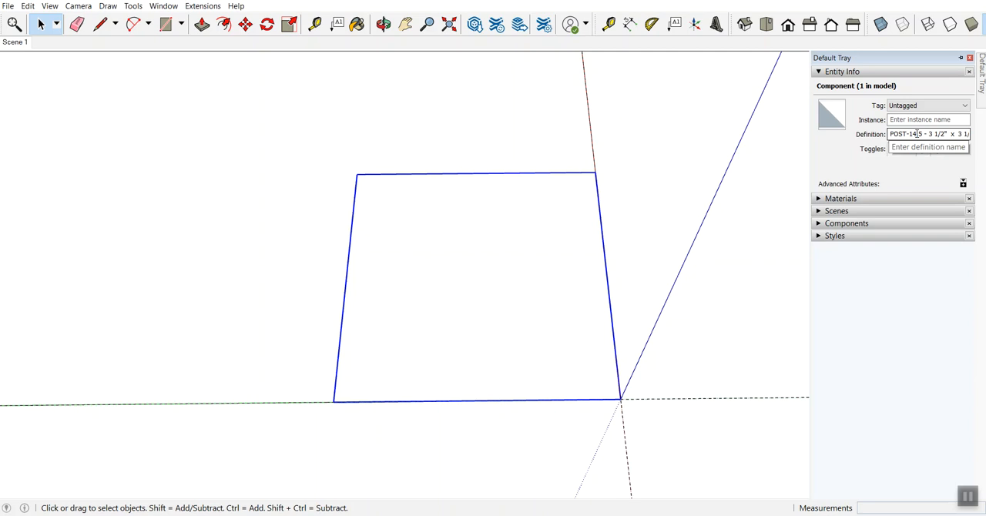
left_click(768, 254)
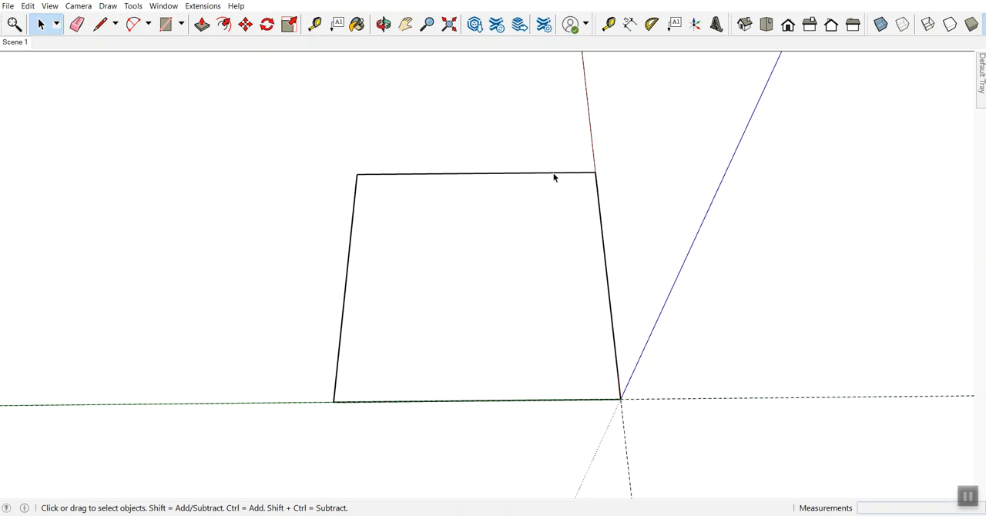
Step: Start saving the model under a new name in the 250 - MikroGarden SketchUp folder within !!-TTJ - WOODWORKING PROJECTS, 200 - BEDS & RACKS
left_click(8, 7)
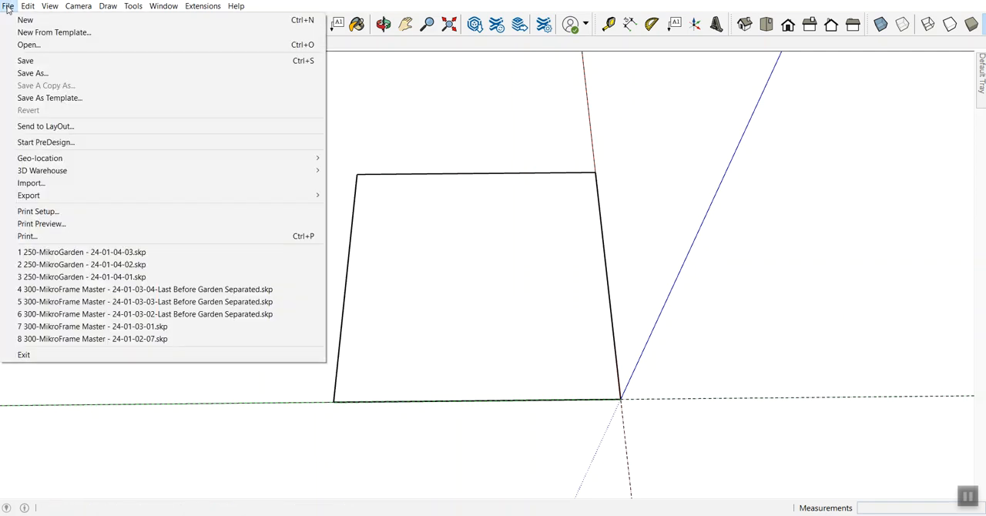
left_click(32, 73)
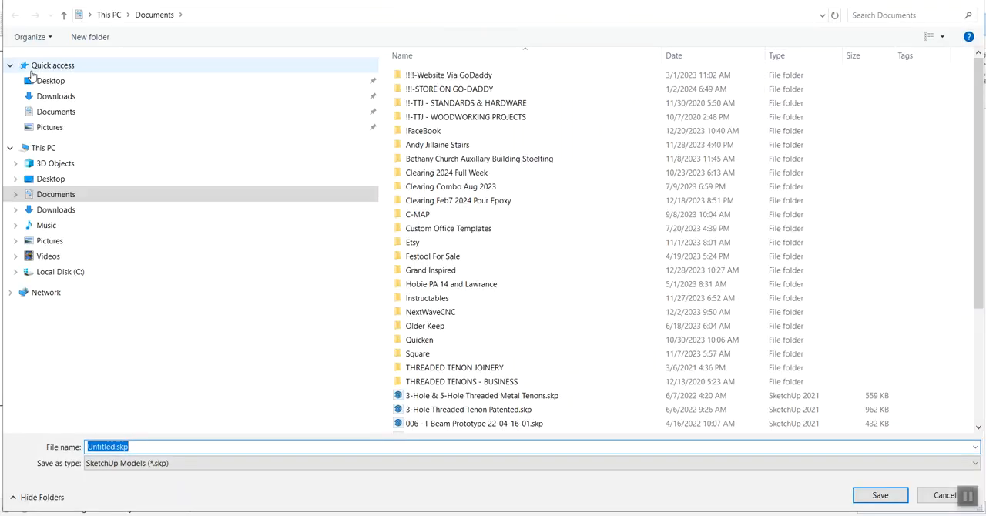
left_click(15, 195)
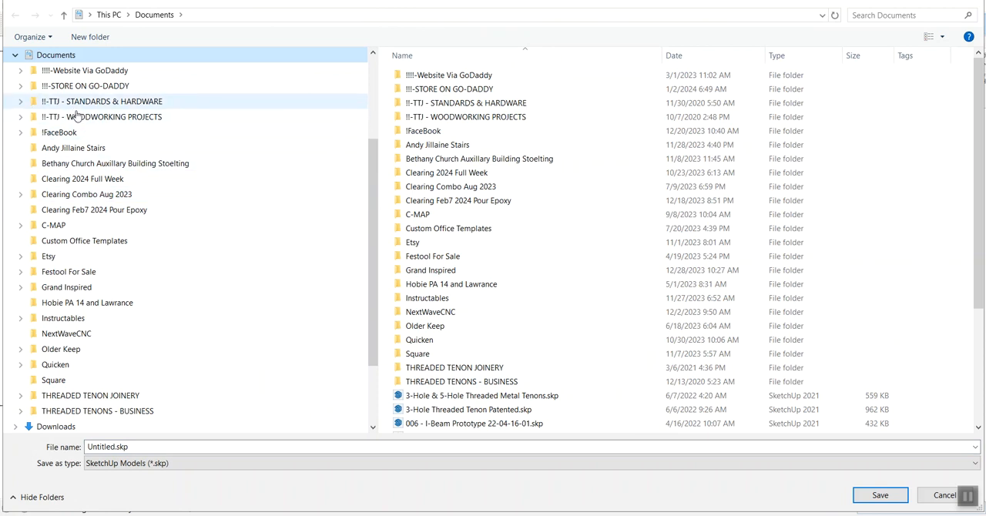
left_click(21, 118)
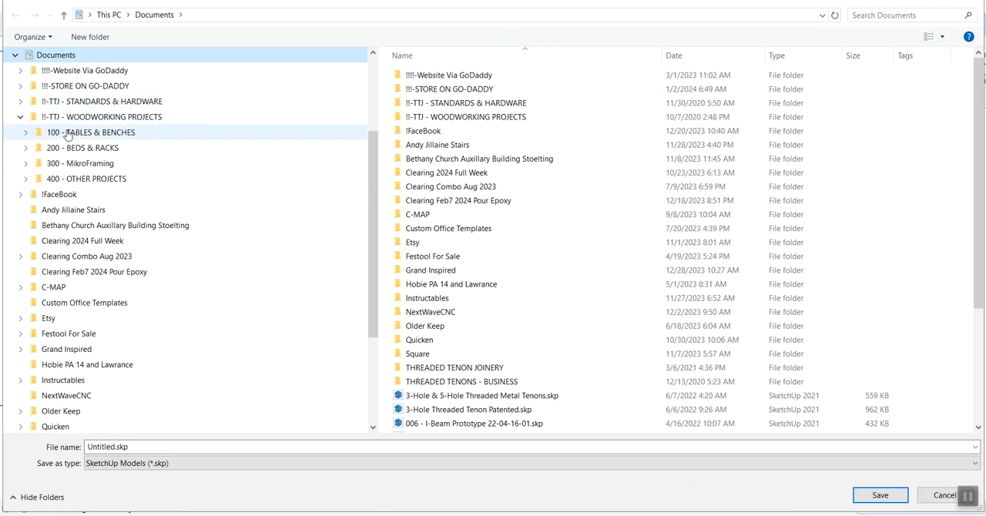
left_click(26, 149)
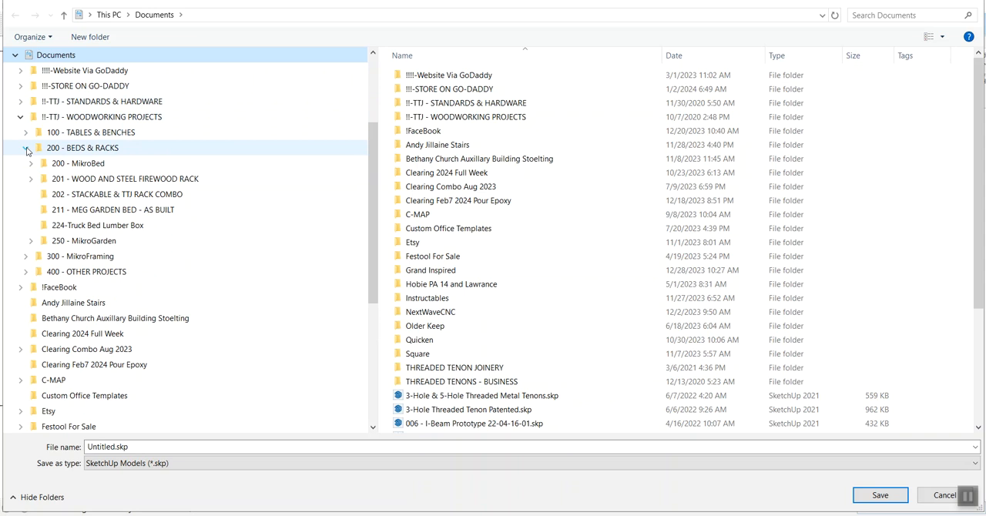
left_click(30, 241)
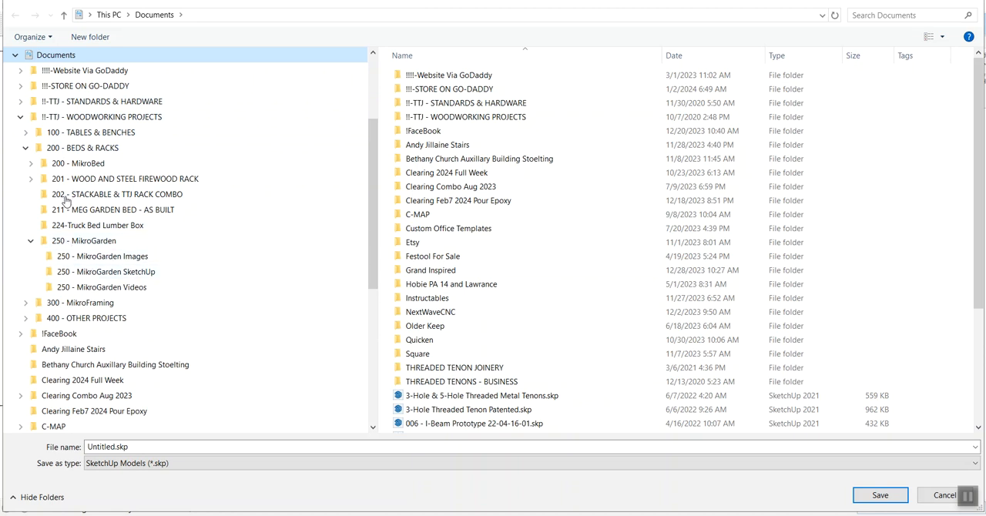
left_click(101, 275)
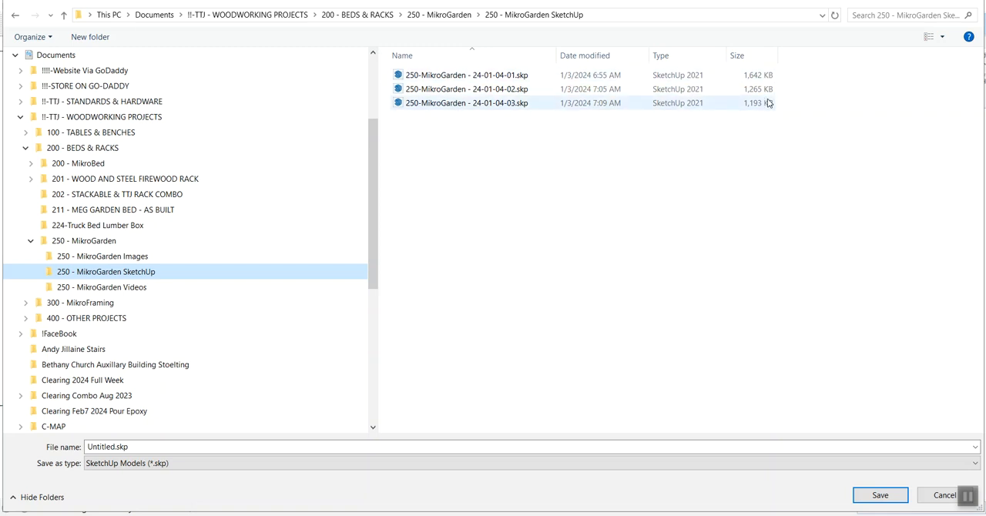
Step: Take the existing file 250-MikroGarden - 24-01-04-03.skp as the basis for the file name and sort the files by descending name
left_click(454, 104)
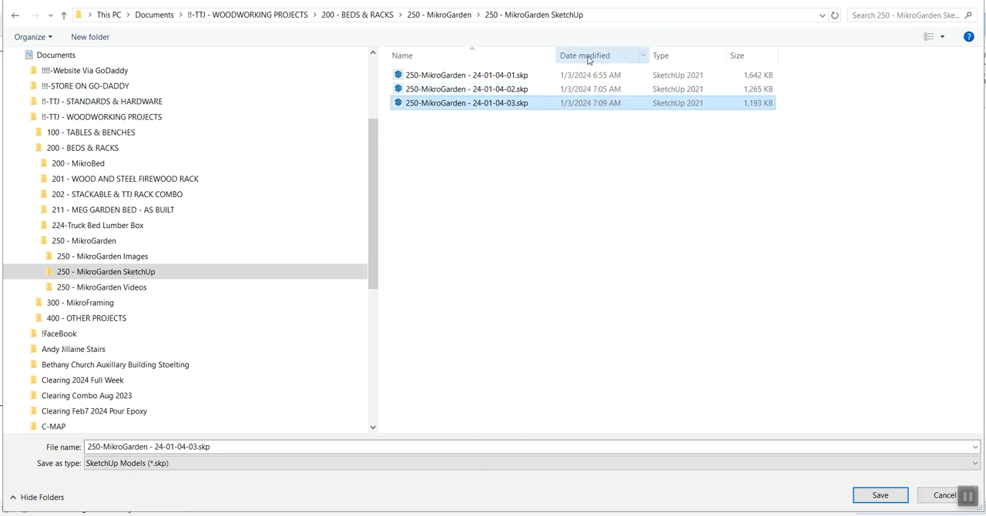
left_click(462, 58)
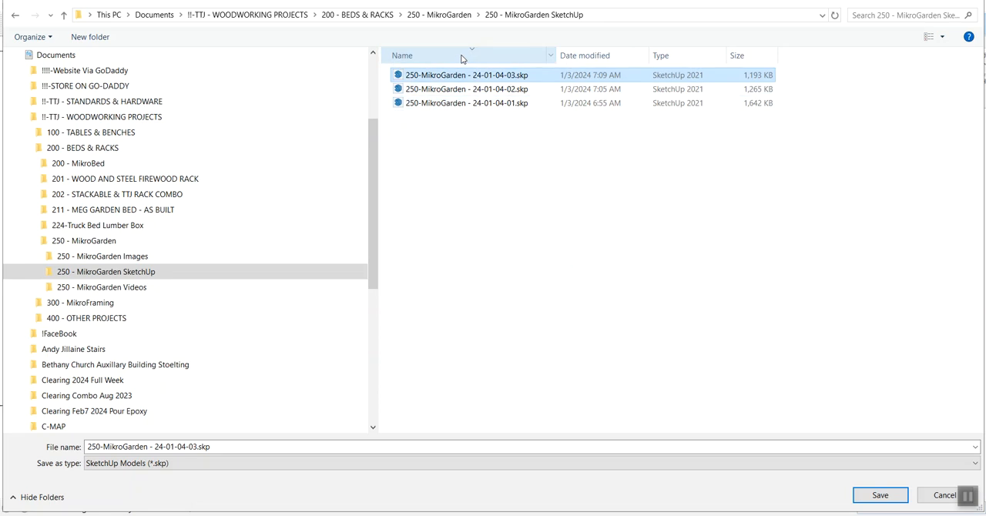
left_click(441, 61)
left_click(441, 61)
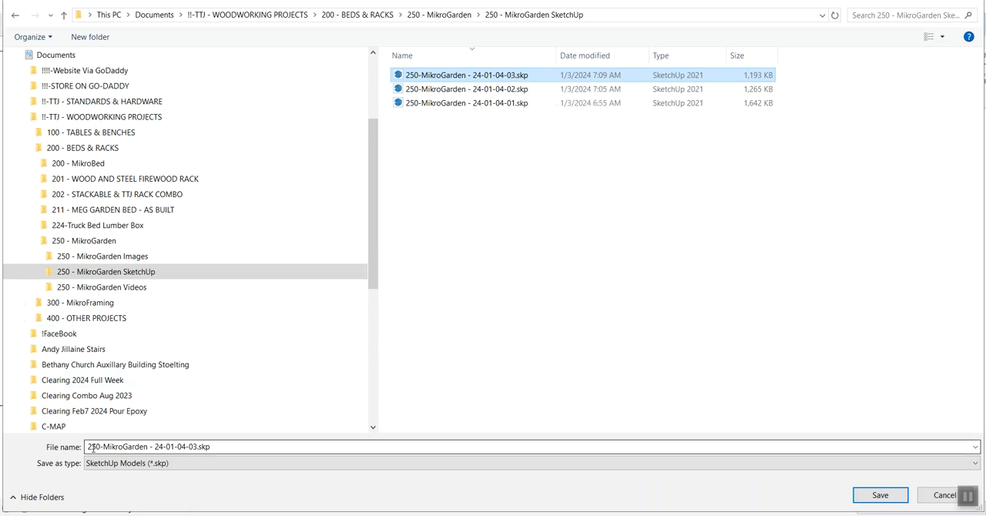
Step: Change the file name to 250-MikroGarden - 24-01-04-04 and save the model
left_click(505, 77)
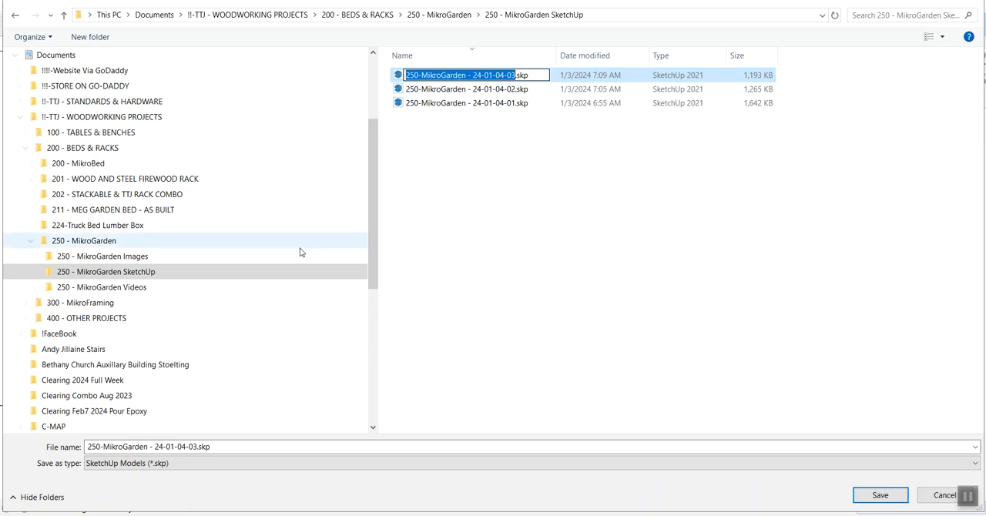
left_click(196, 448)
left_click(194, 447)
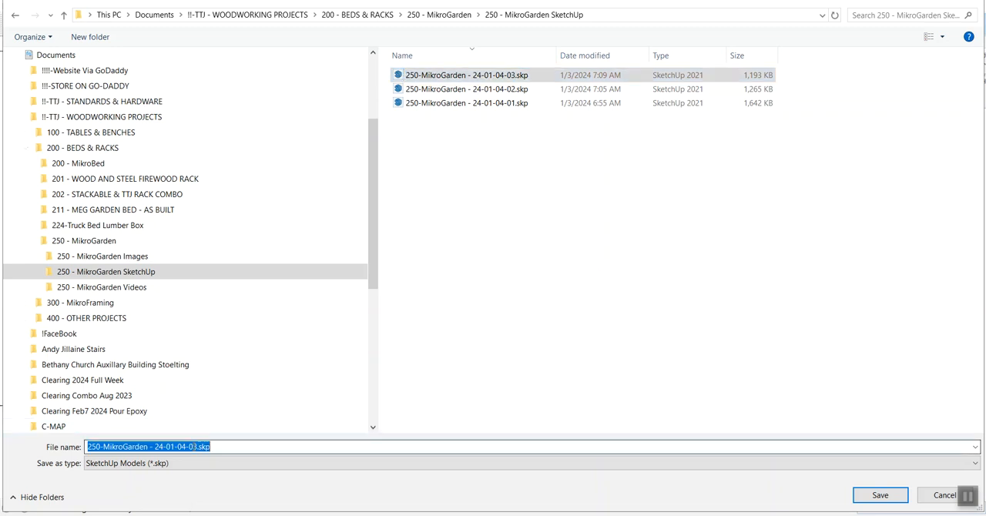
left_click(194, 447)
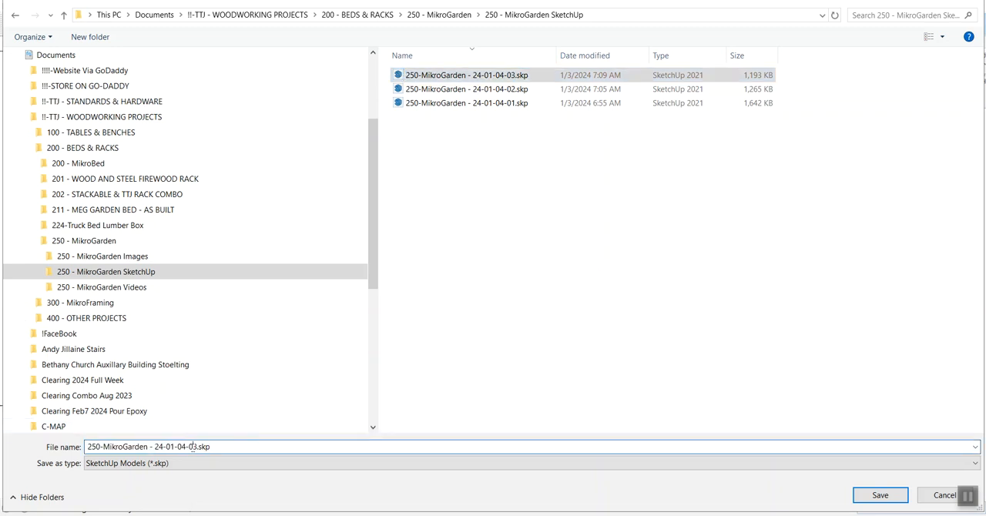
type("4")
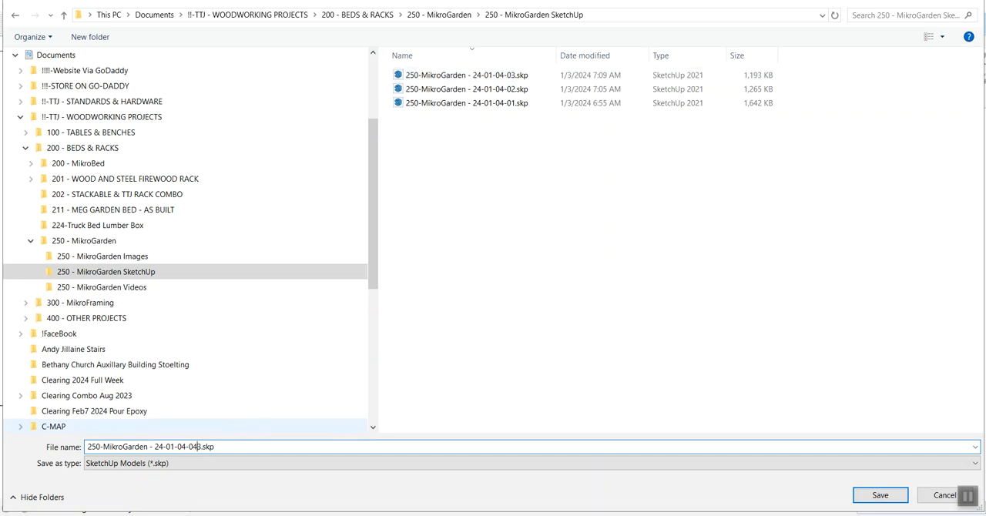
key("Delete")
left_click(219, 446)
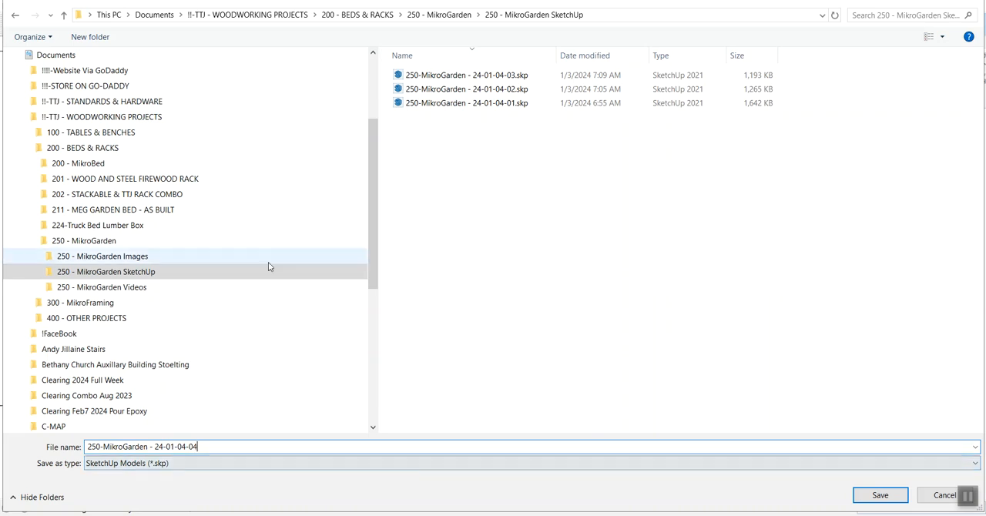
left_click(878, 494)
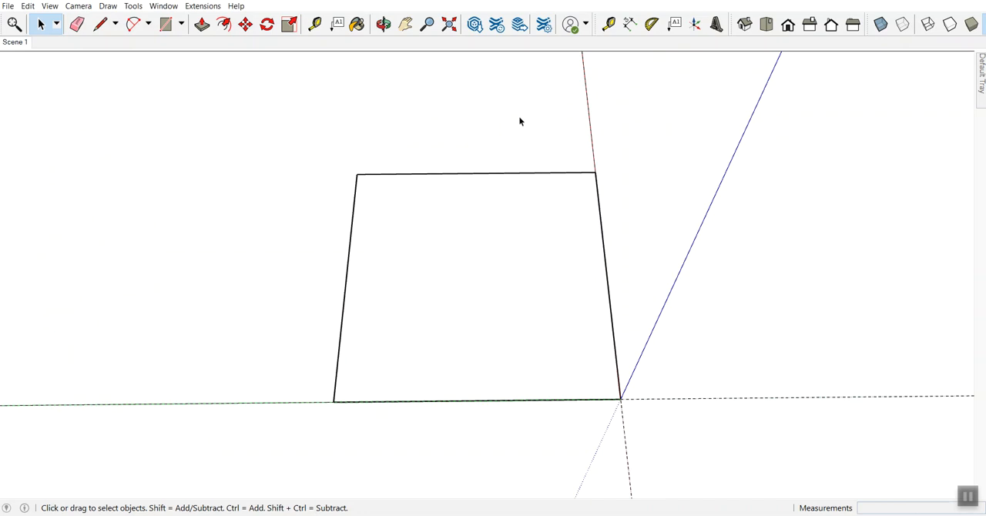